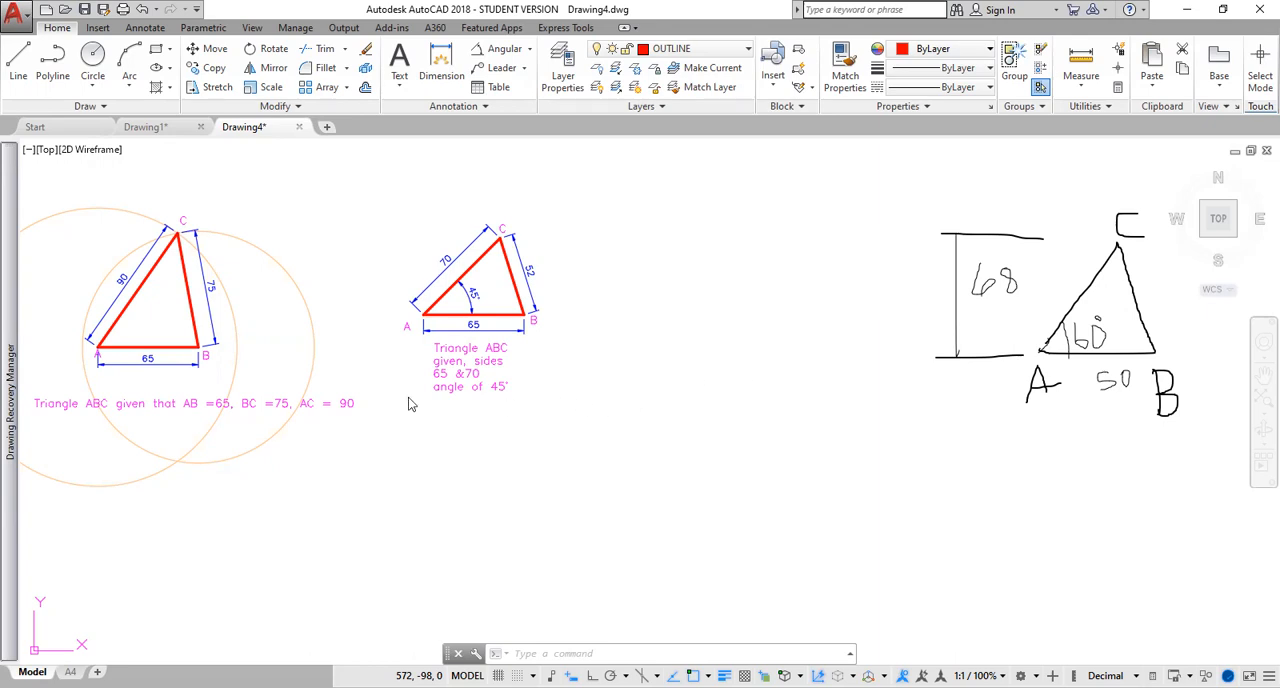
Make the CONS layer current and draw a horizontal 50-unit base line in the empty space beside the 45° triangle.
left_click(748, 50)
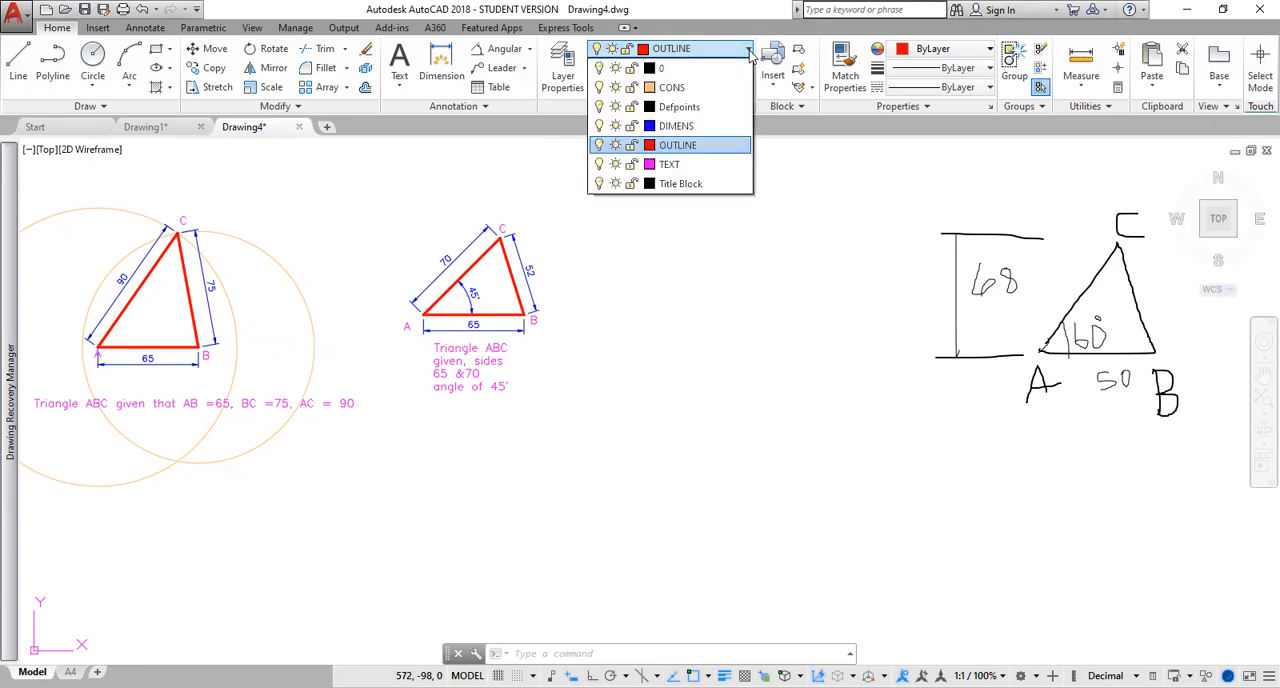
left_click(672, 88)
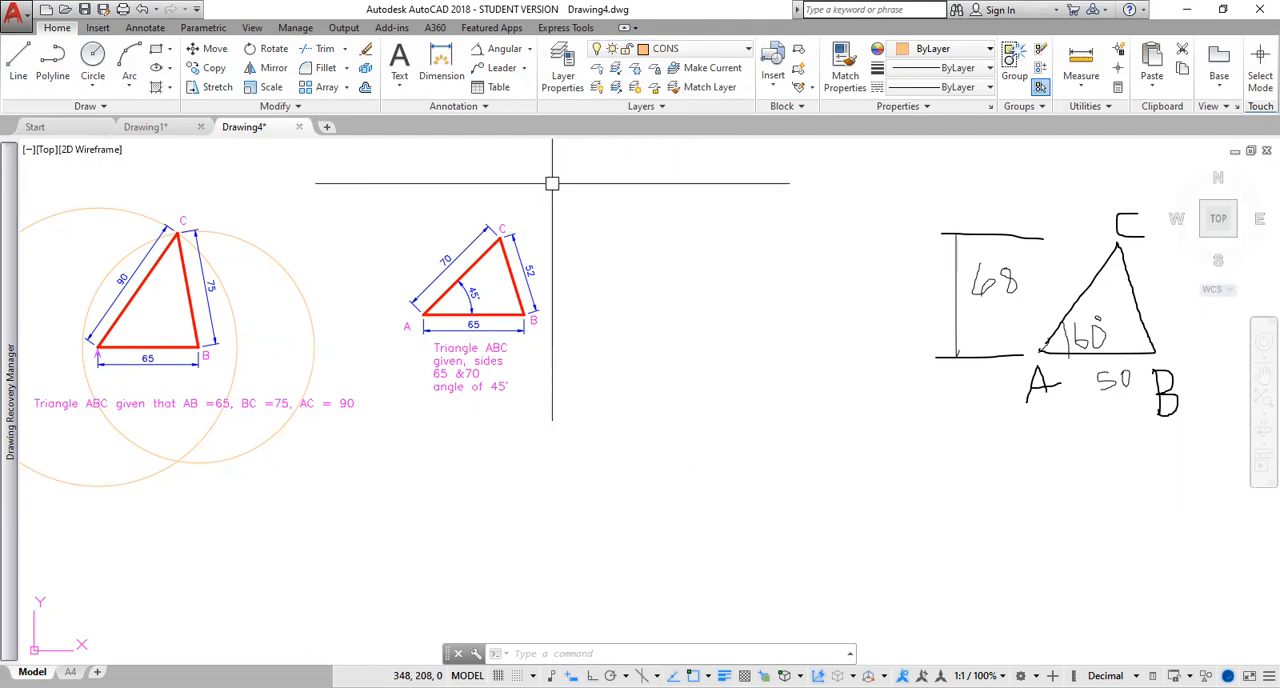
left_click(20, 62)
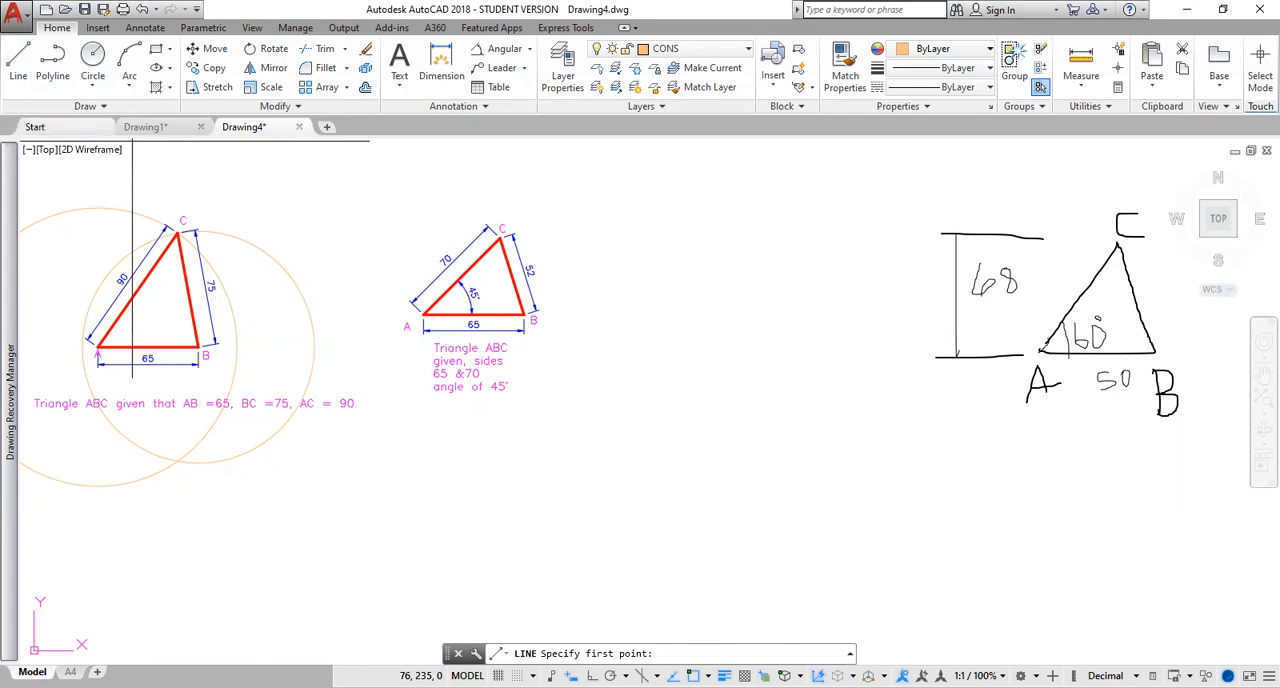
left_click(632, 346)
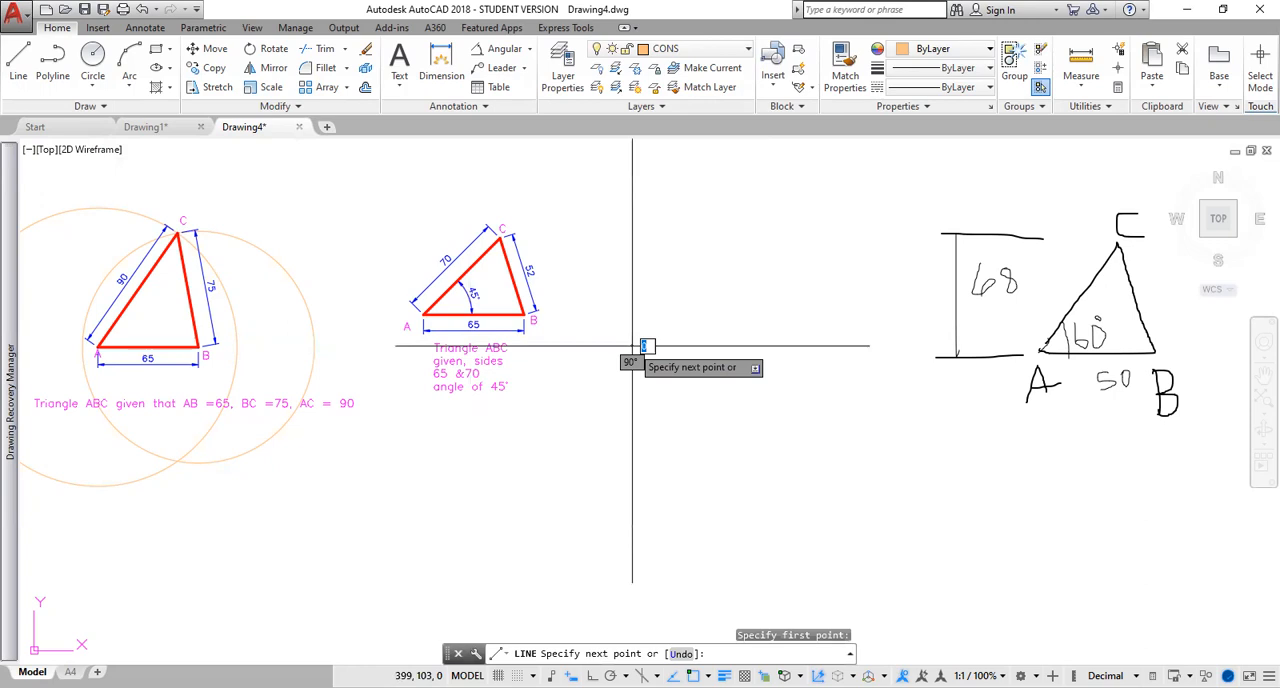
key("F8")
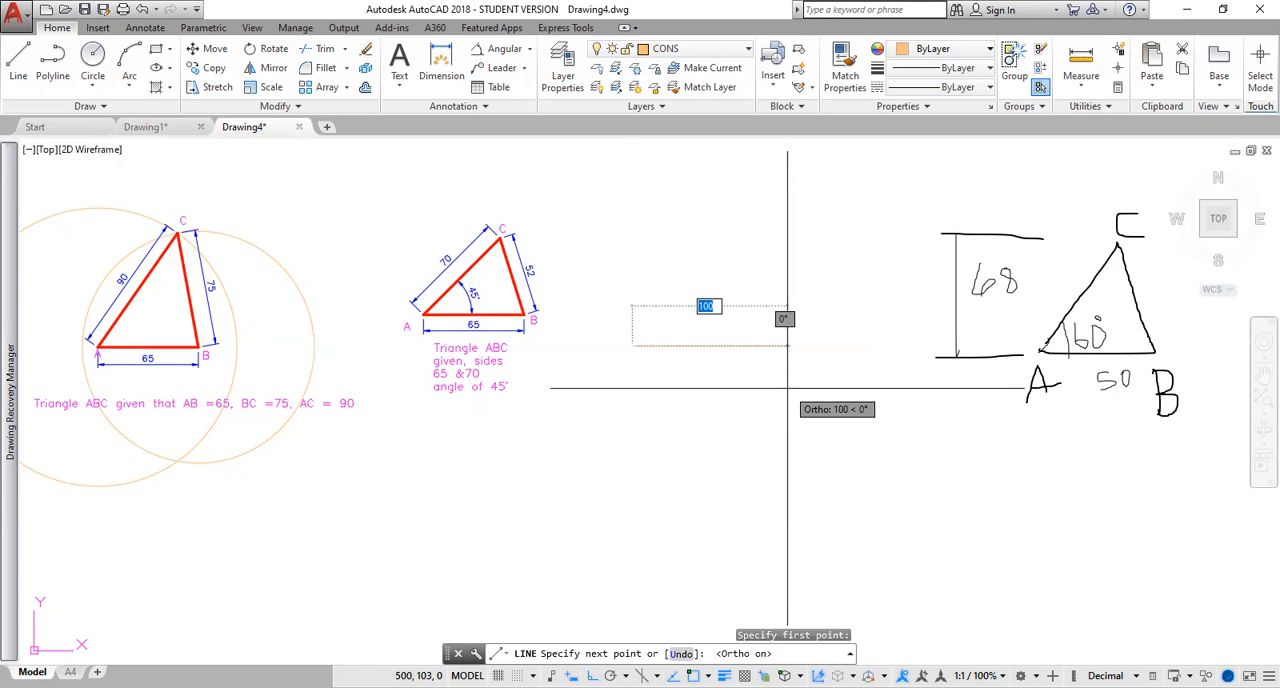
type("50")
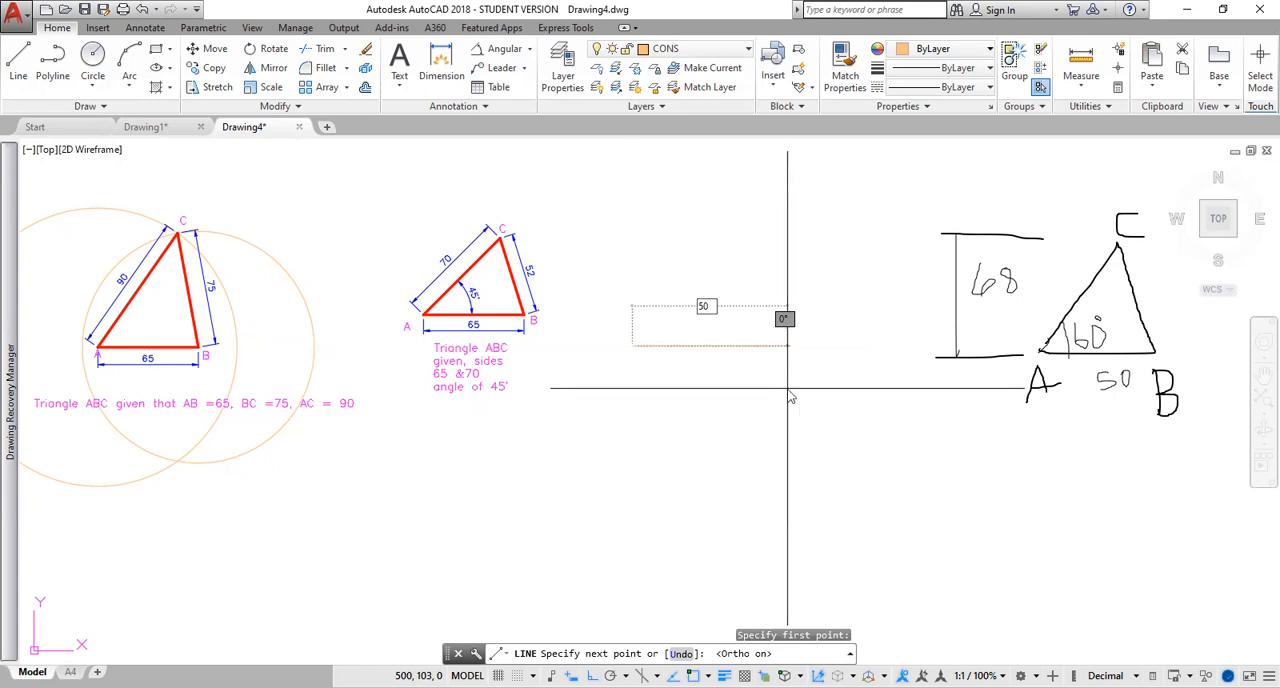
key("Return")
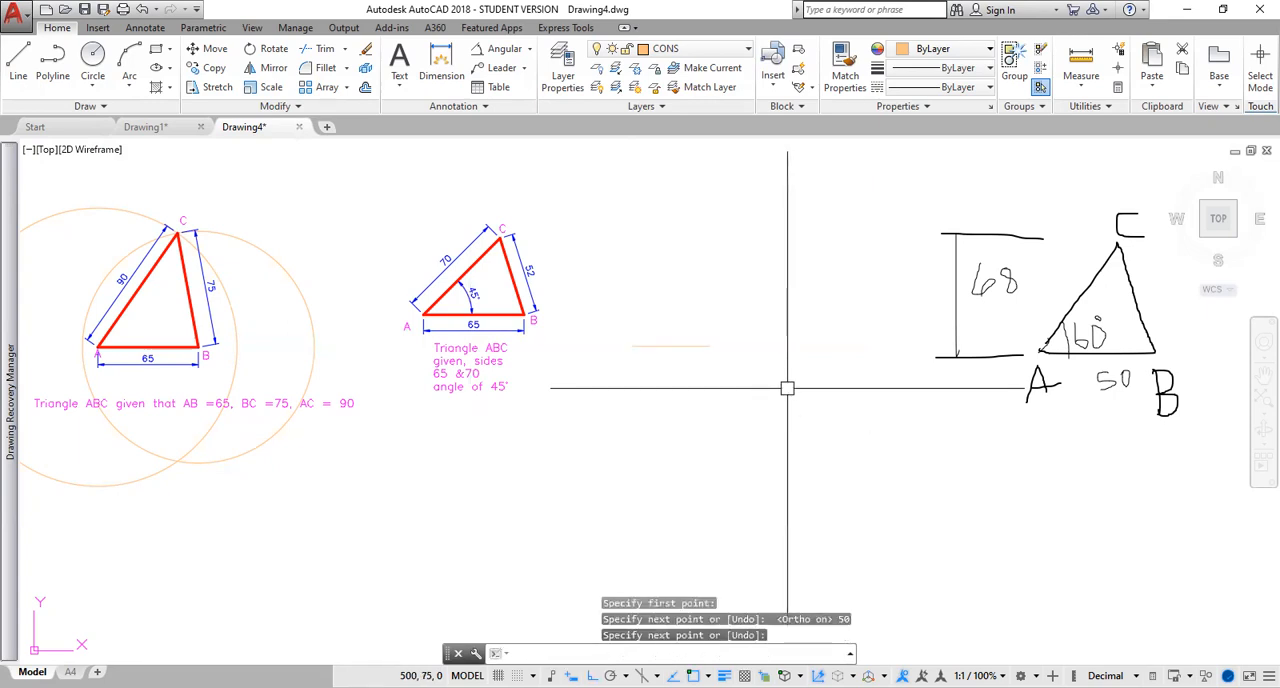
key("Return")
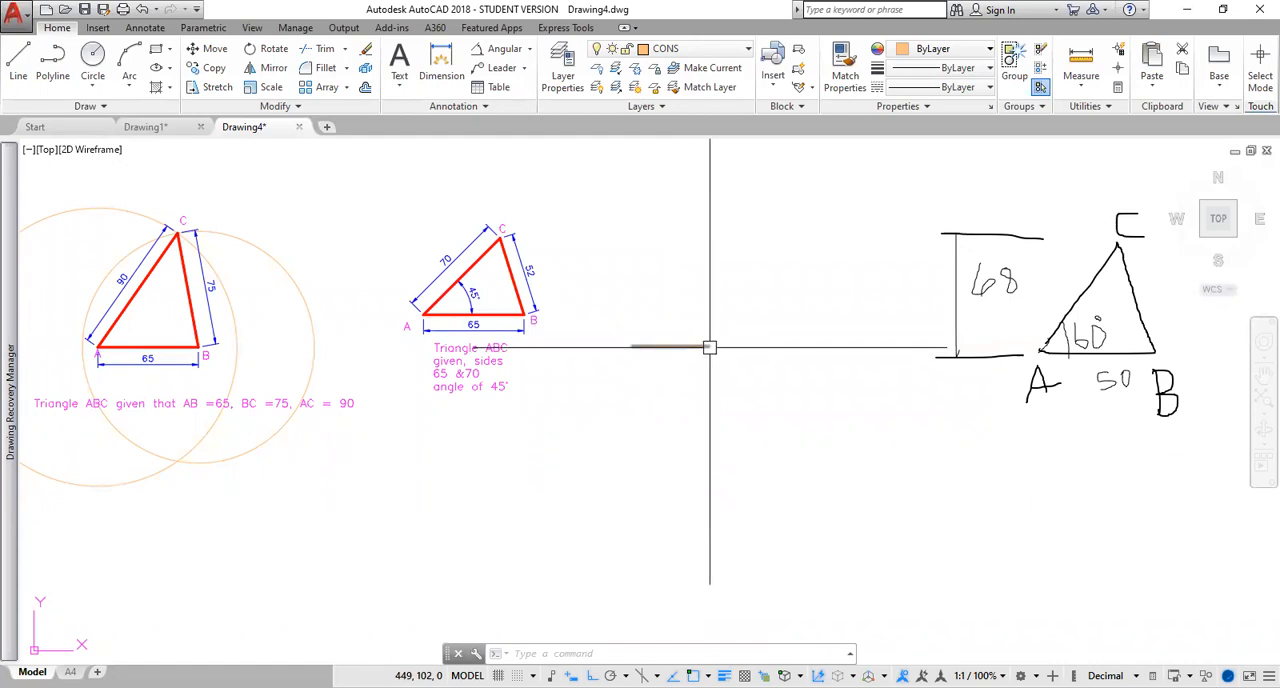
Offset the 50-unit base line upward by 68 to mark the triangle's height.
type("o")
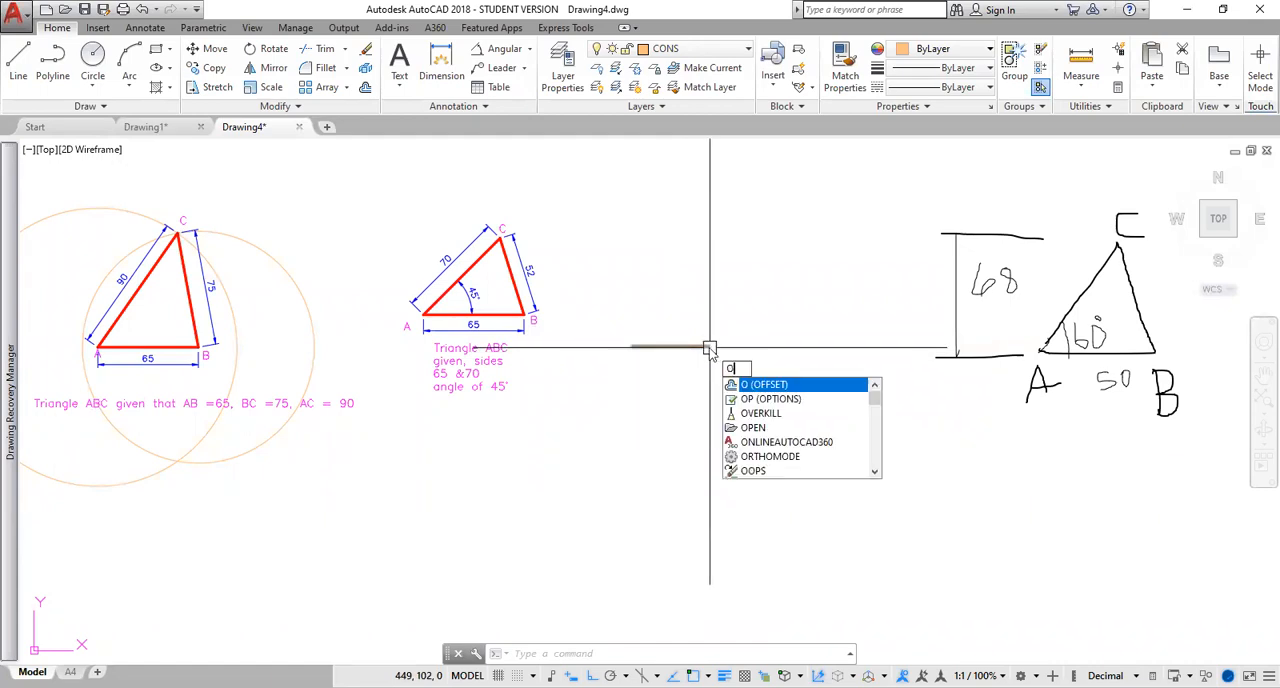
key("Return")
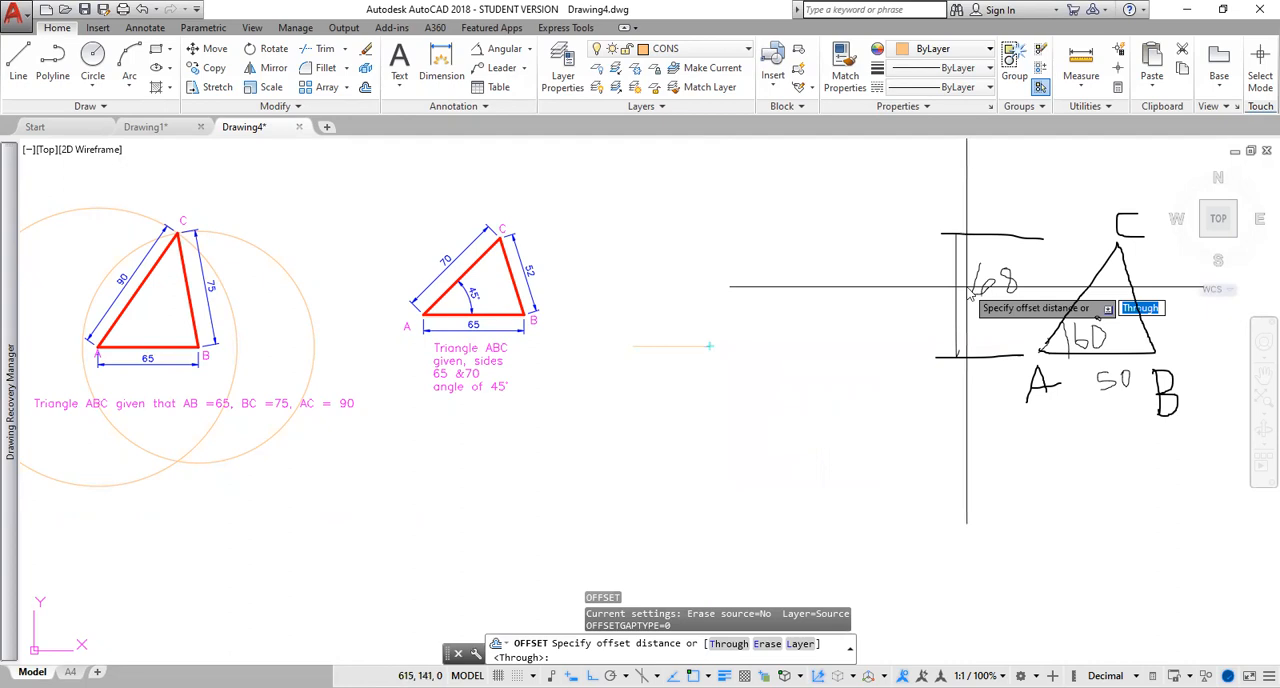
type("68")
key("Return")
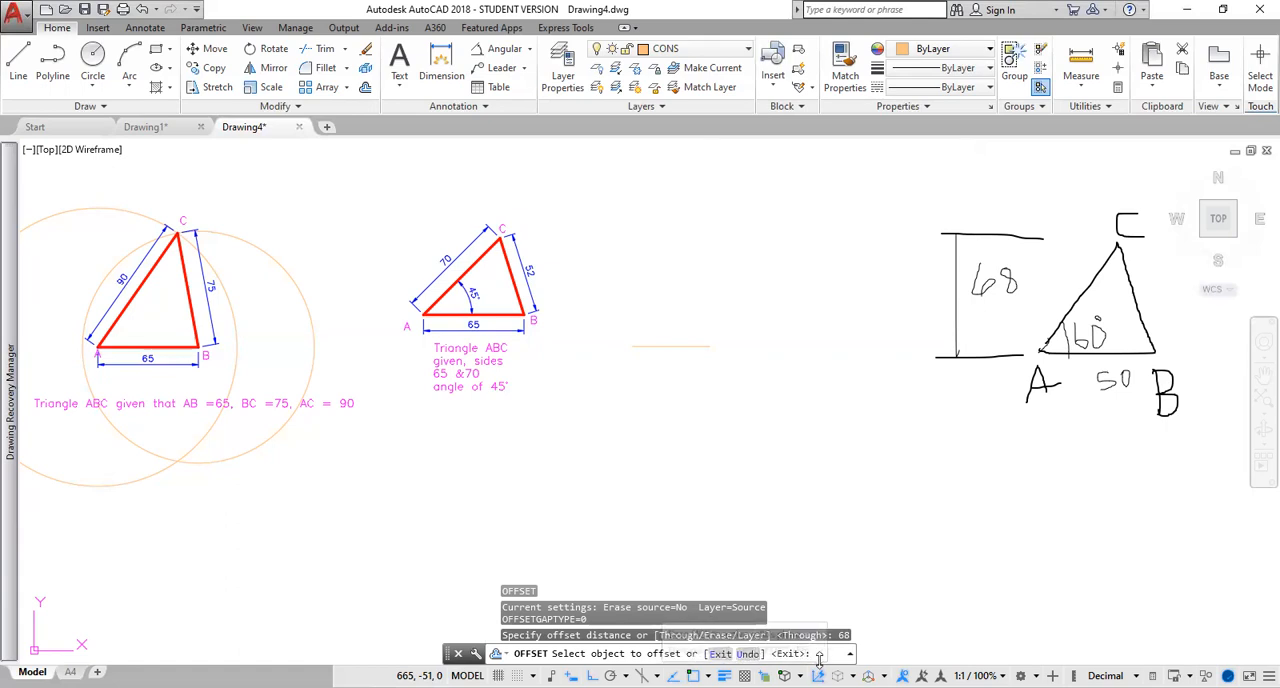
left_click(742, 345)
left_click(743, 271)
key("Escape")
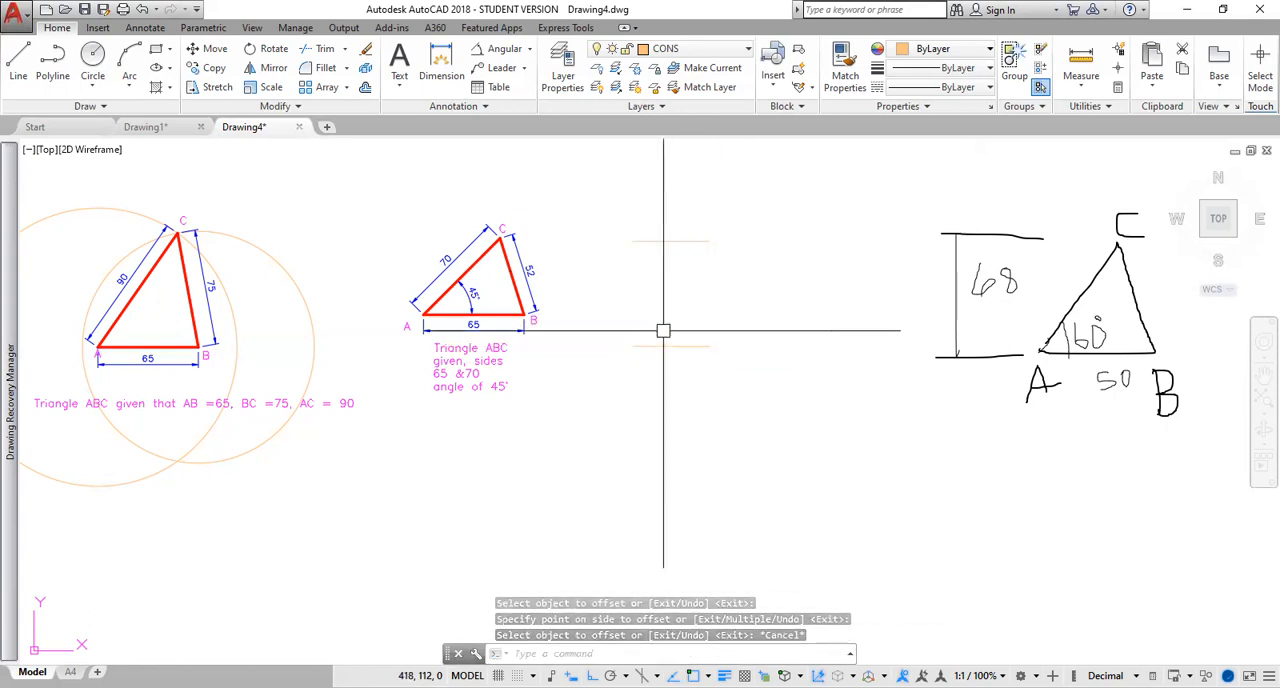
Stretch both ends of the upper construction line outward horizontally so it extends well beyond the base line.
left_click(694, 241)
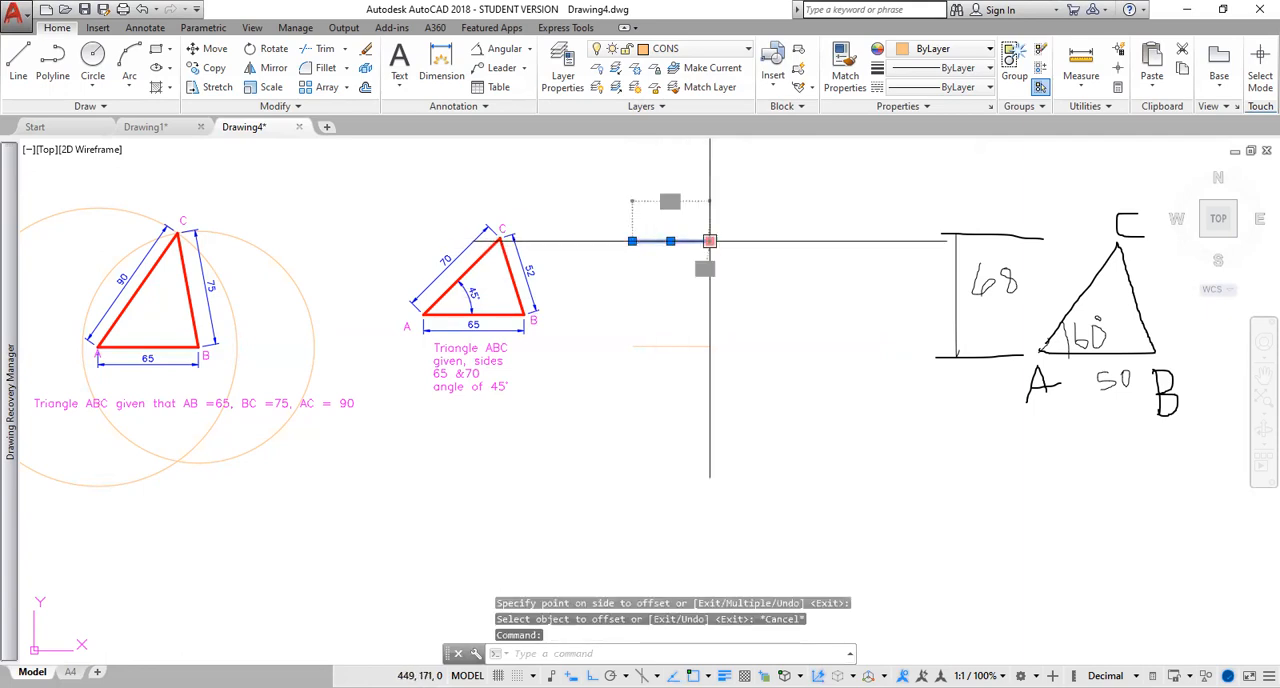
left_click(709, 241)
left_click(896, 240)
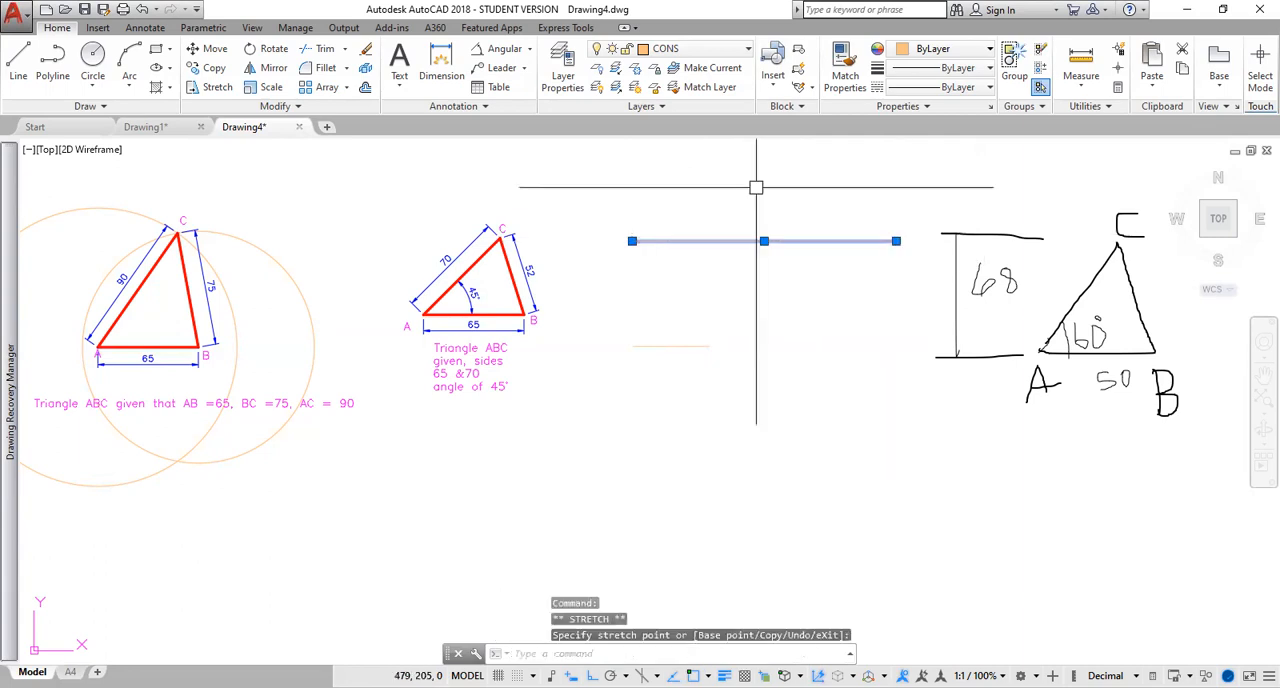
key("Escape")
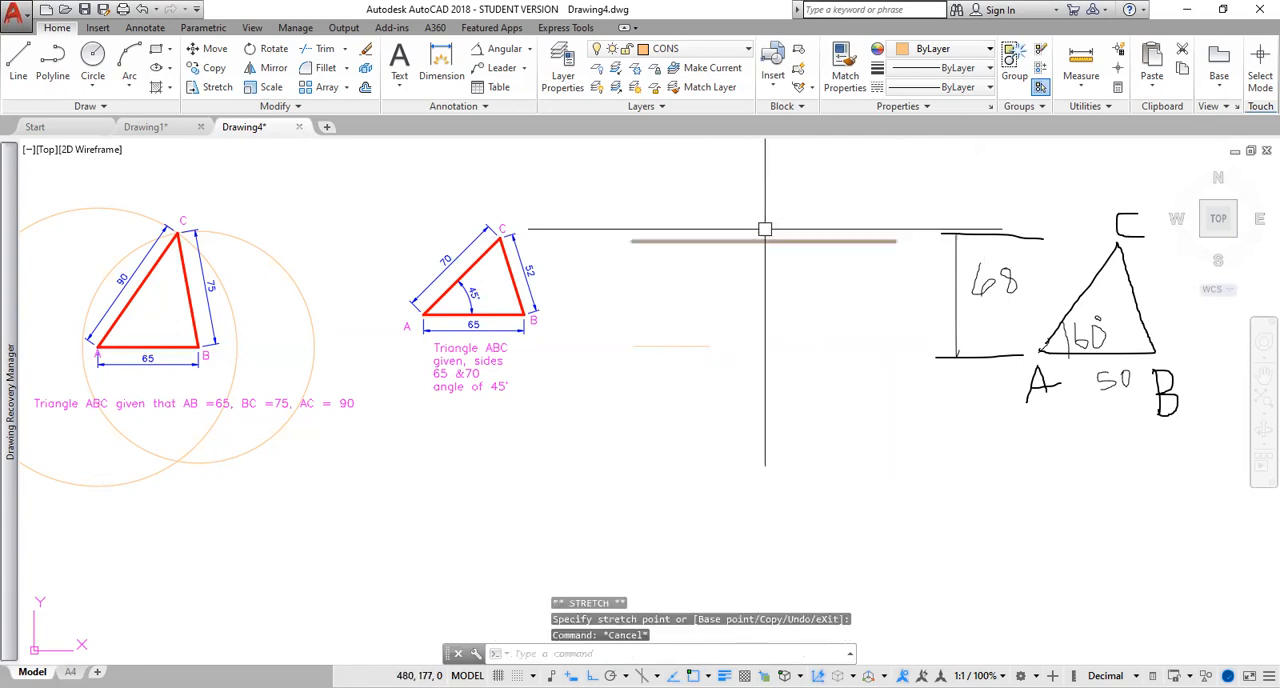
left_click(654, 241)
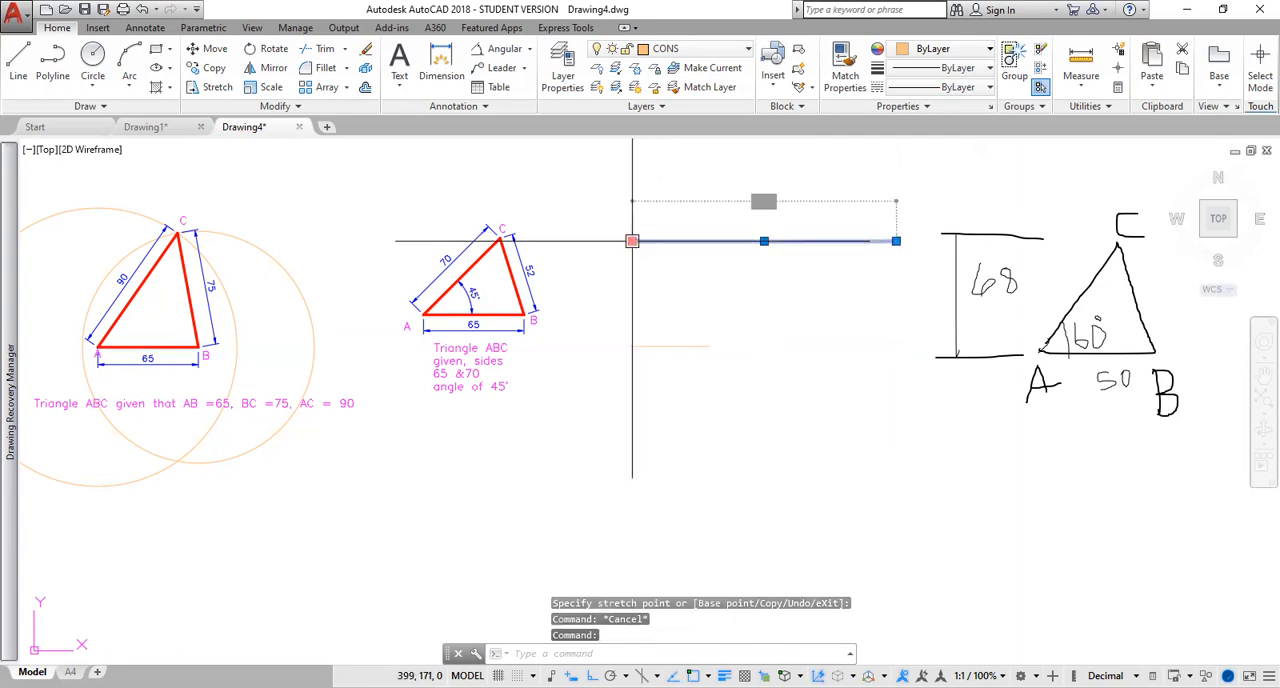
left_click(632, 241)
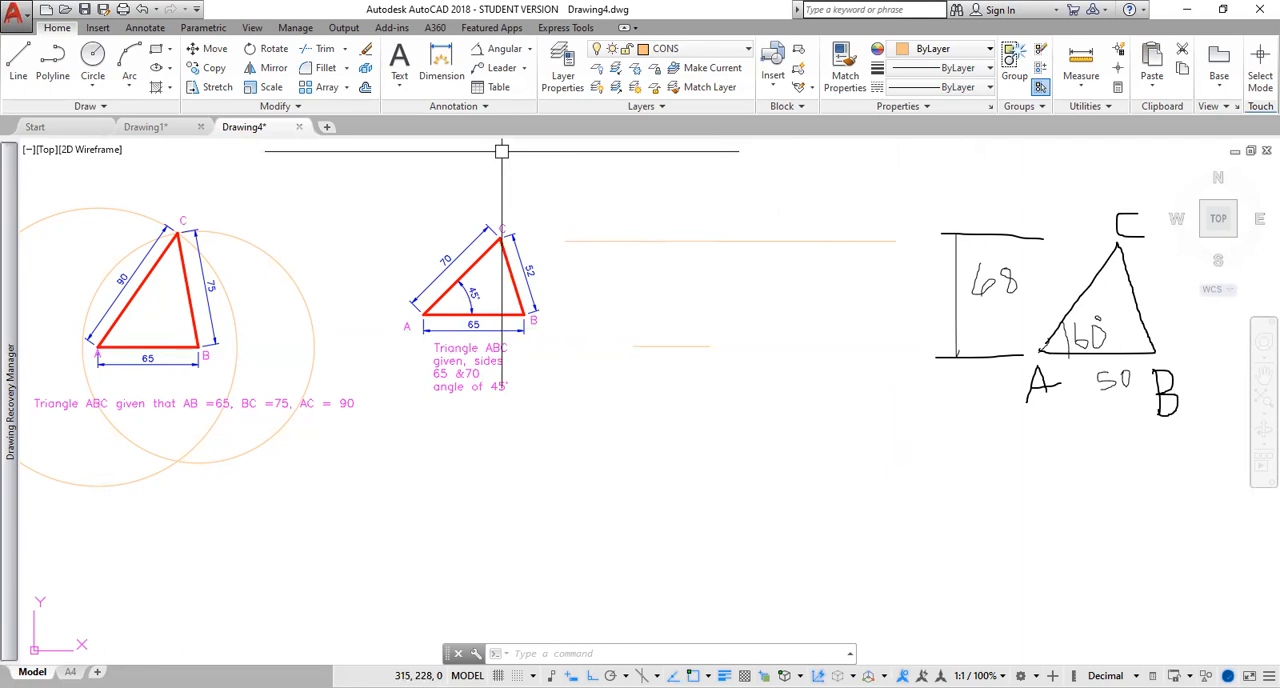
Draw a construction line about 172 long at 60° from the left end of the base, crossing the height line.
type("L")
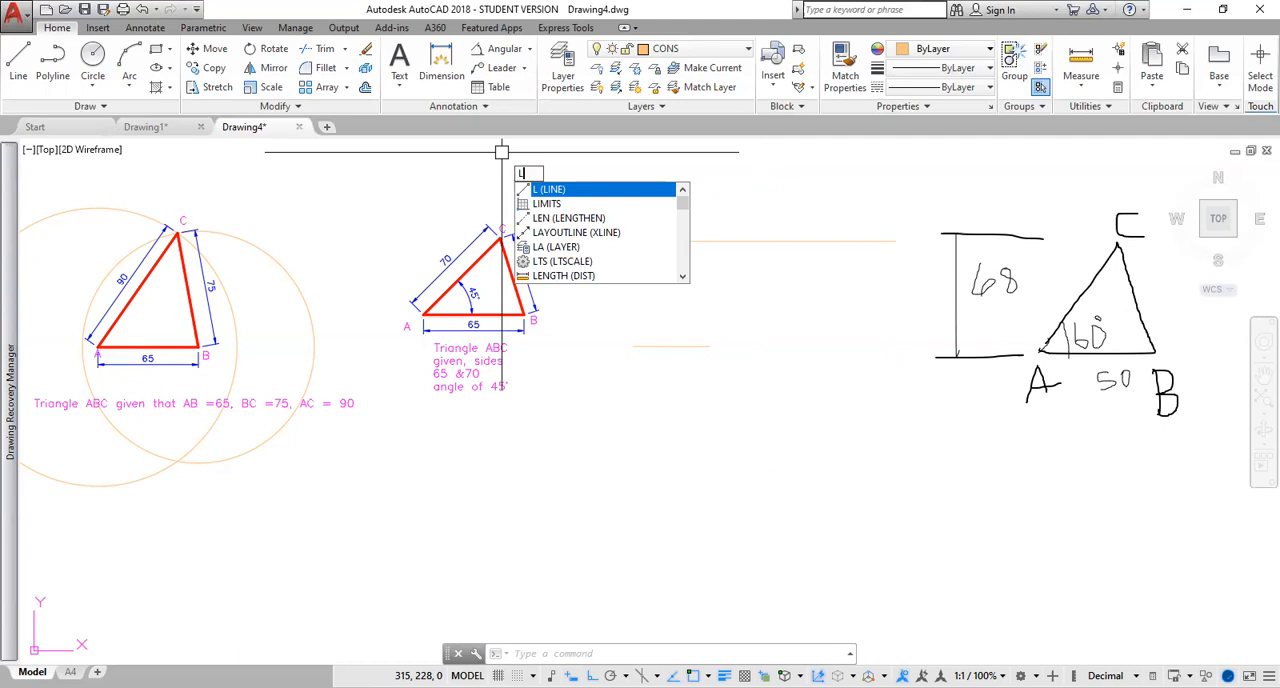
key("Return")
left_click(632, 346)
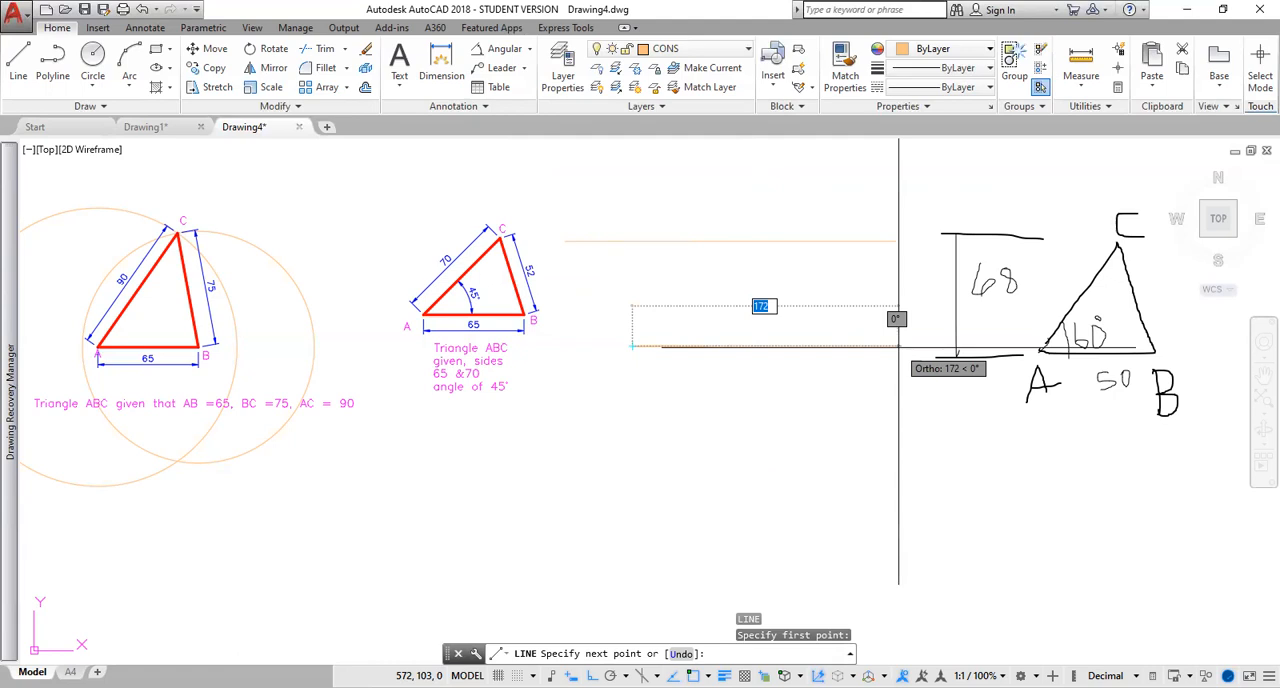
key("Tab")
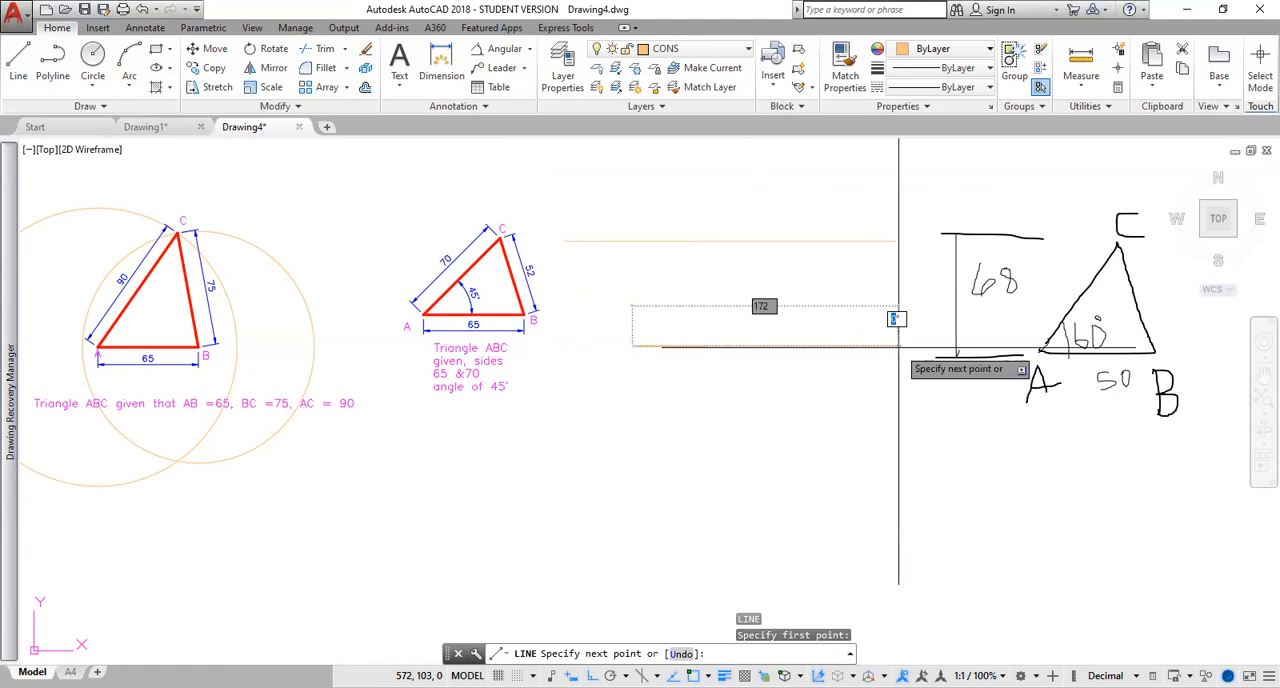
type("60")
key("Return")
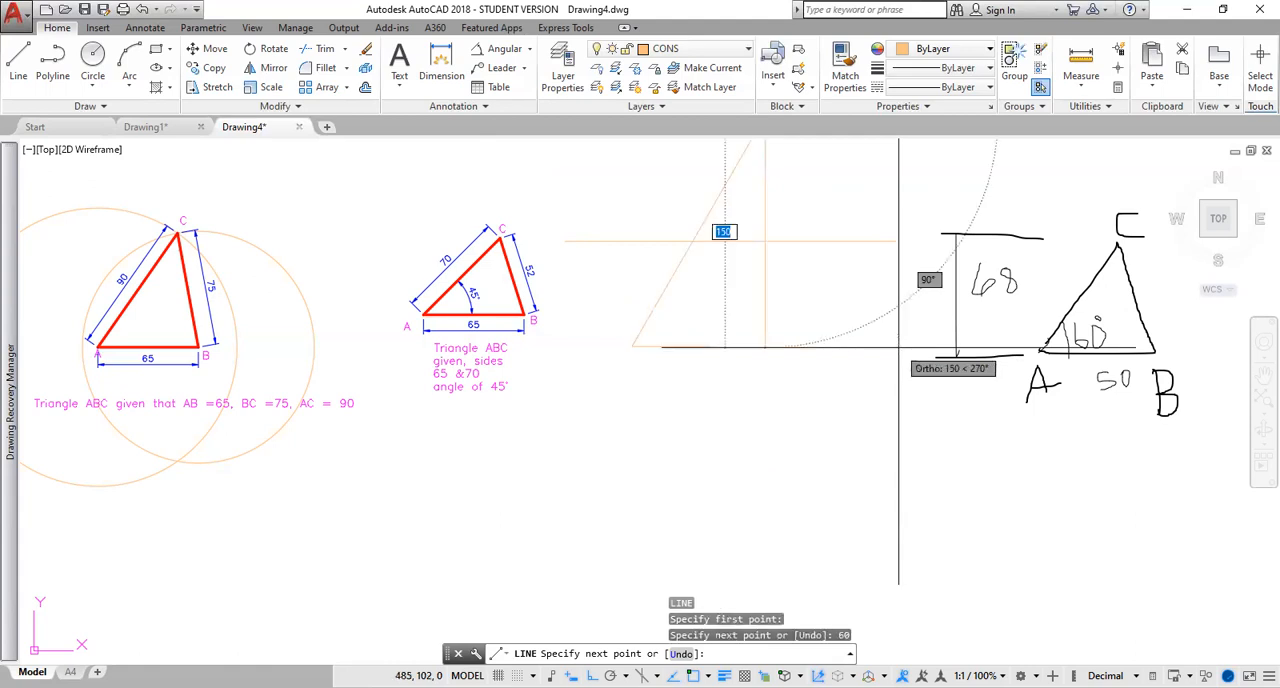
key("Escape")
Make the OUTLINE layer current and trace the closed triangle through the base's two ends and the crossing of the 60° and height lines.
scroll(826, 257, "down", 2)
middle_click_drag(786, 269, 706, 334)
scroll(706, 334, "down", 2)
scroll(705, 334, "up", 4)
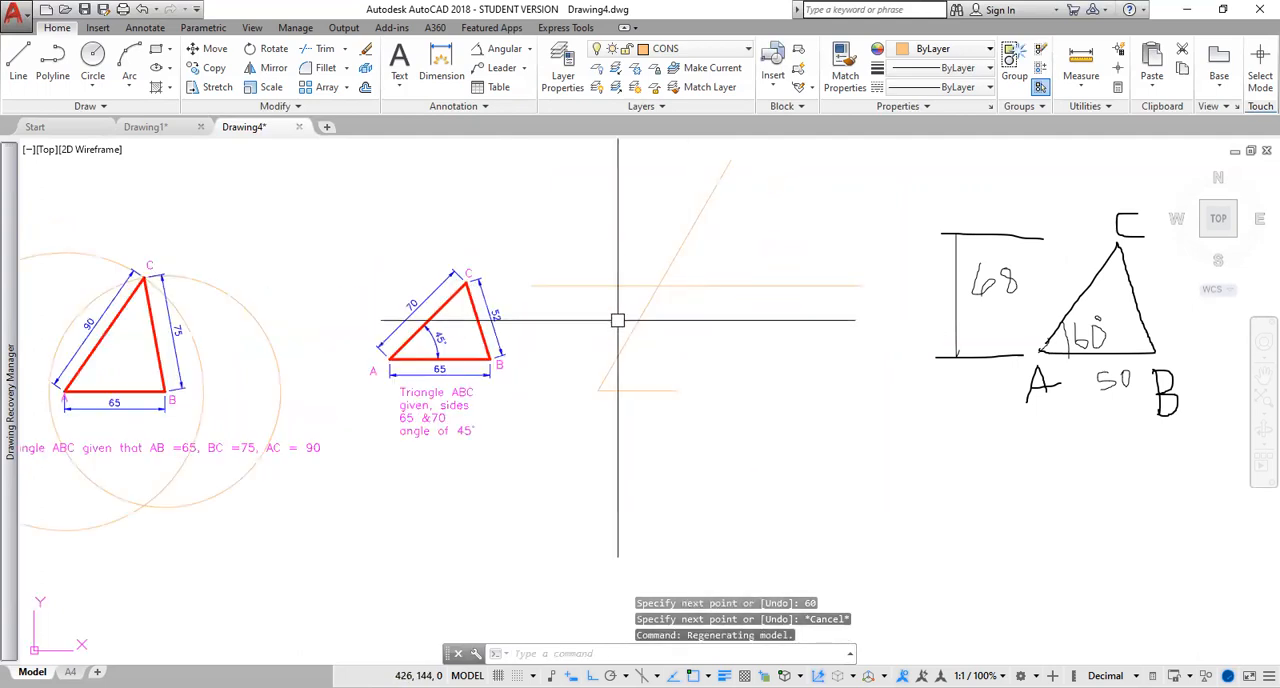
scroll(661, 289, "up", 2)
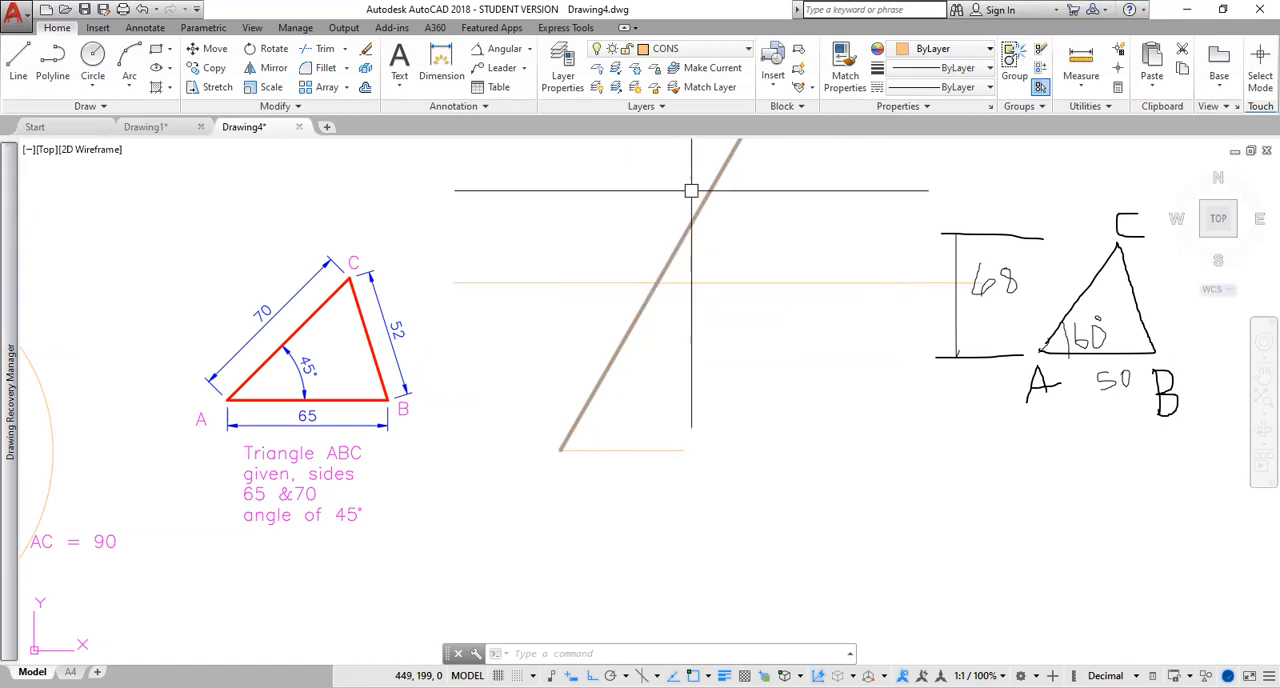
left_click(748, 54)
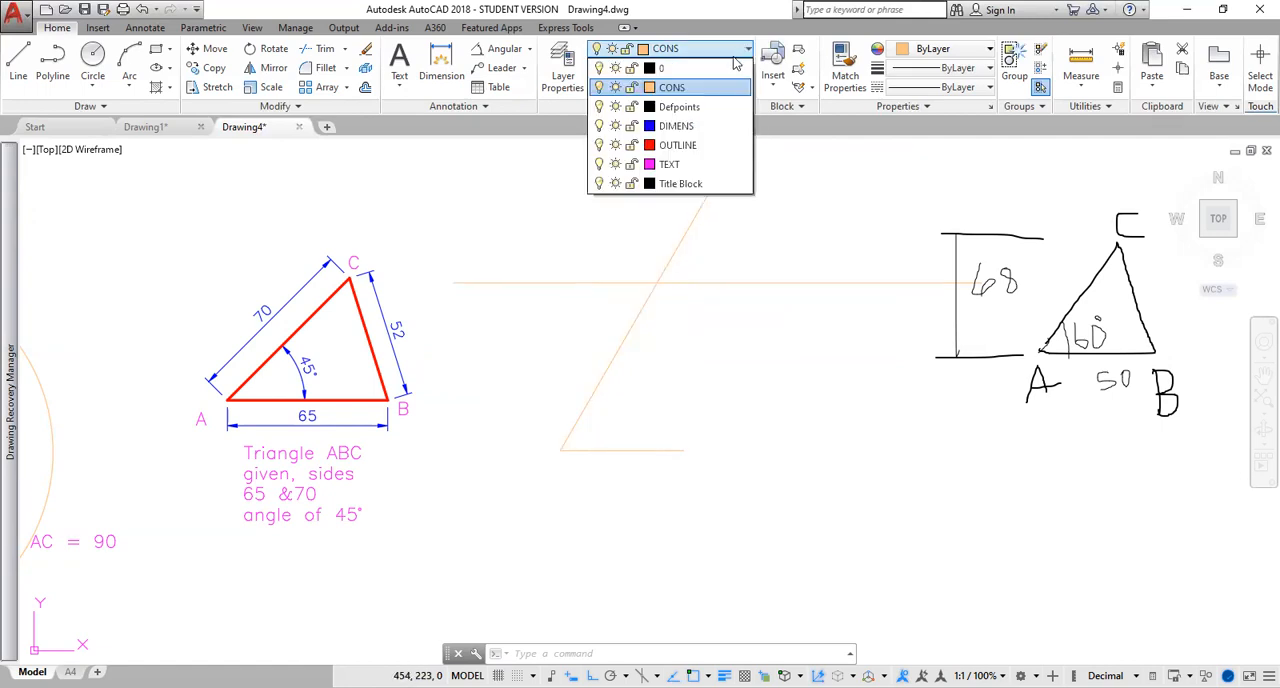
left_click(689, 146)
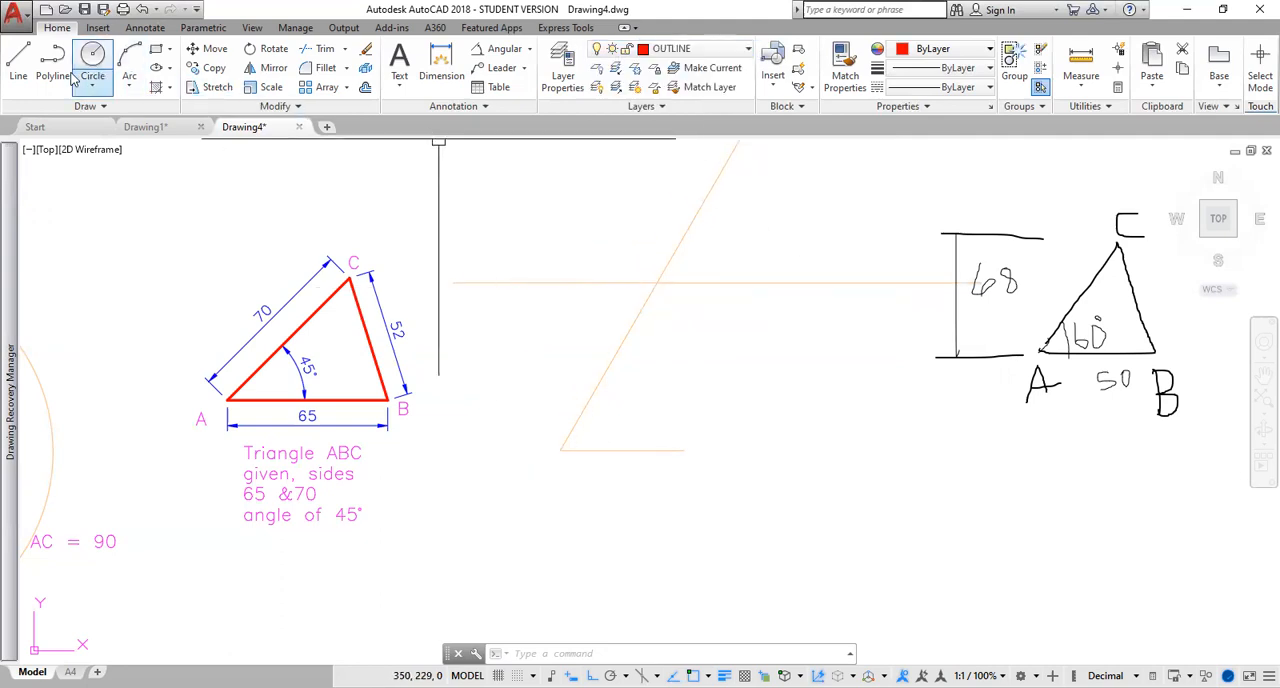
left_click(22, 64)
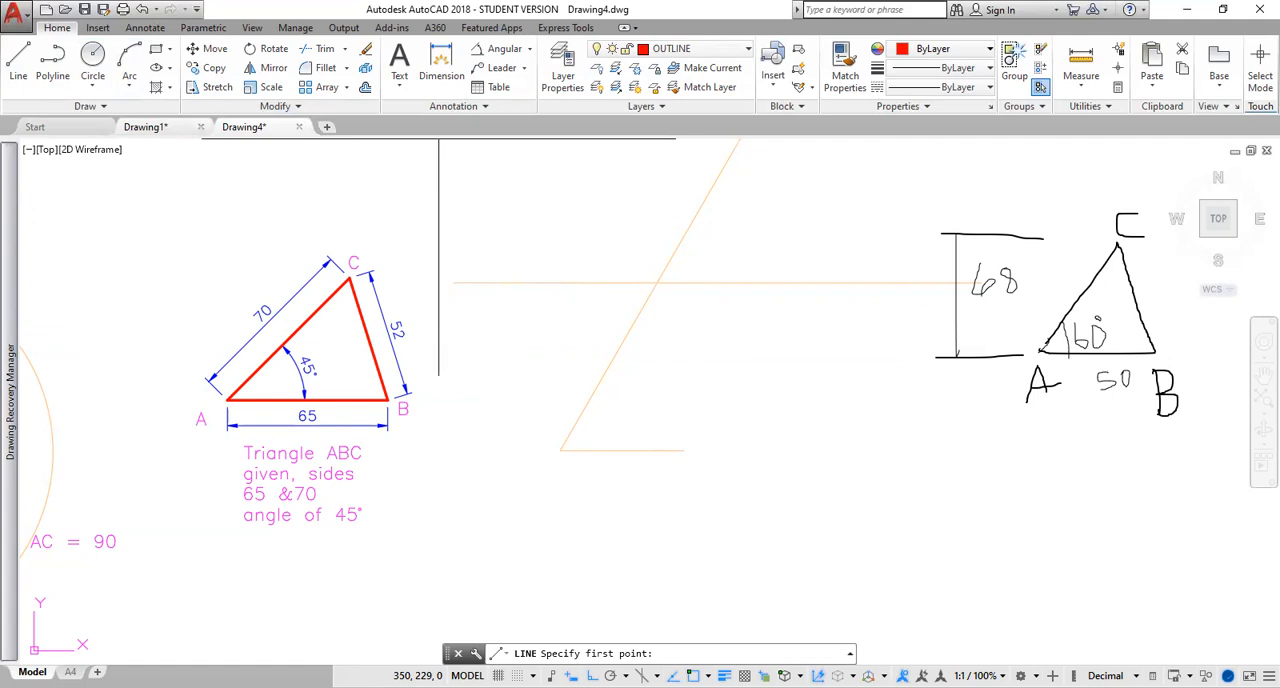
left_click(560, 450)
left_click(657, 285)
left_click(683, 450)
left_click(560, 450)
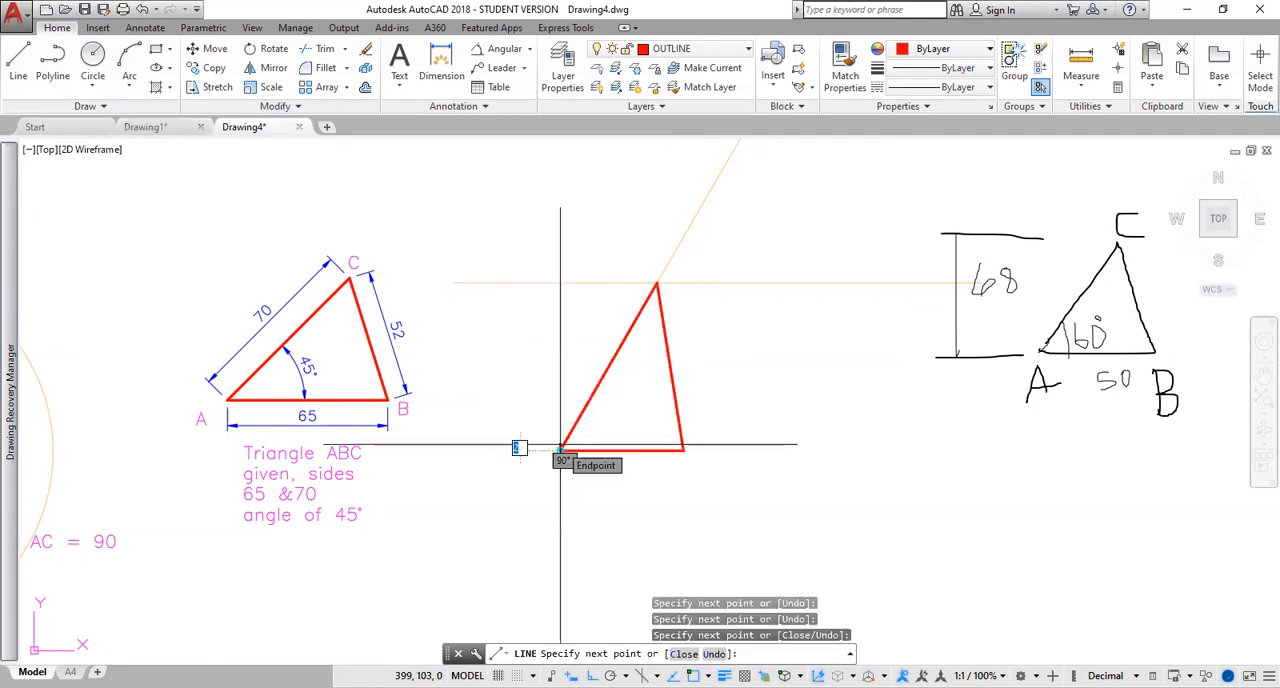
key("Return")
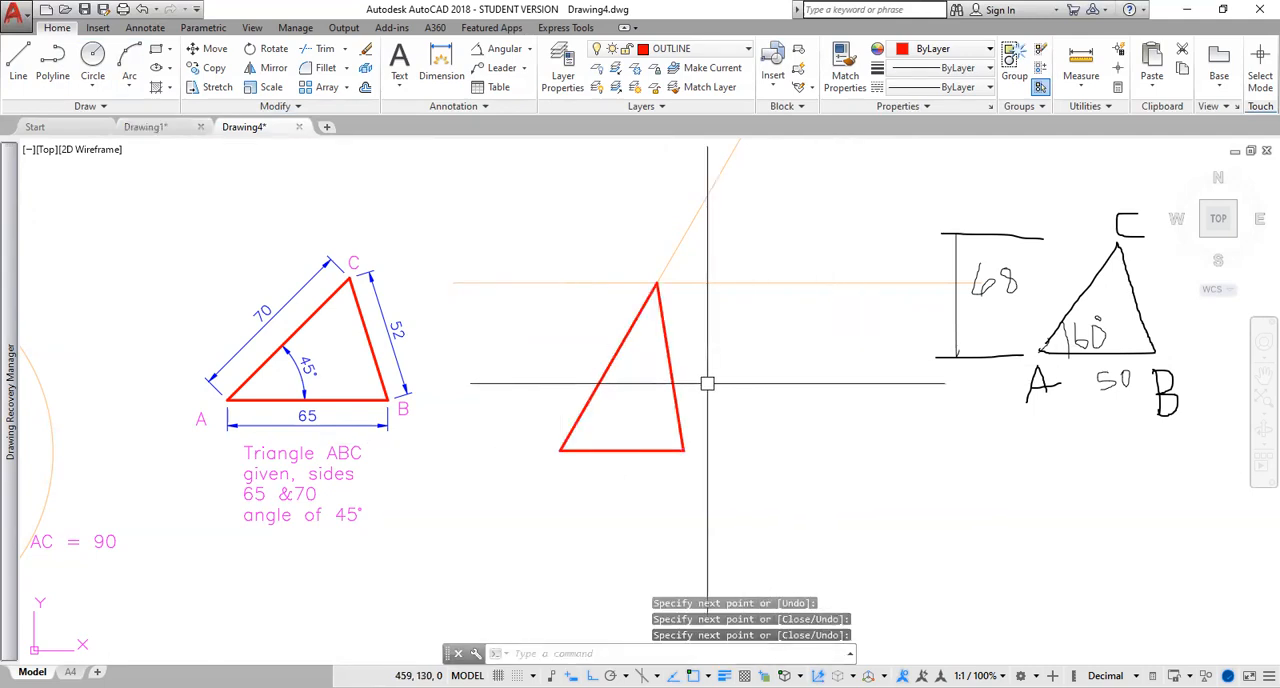
Copy the letter A label from the neighbouring 45° triangle to all three corners of the new triangle.
middle_click_drag(743, 371, 842, 293)
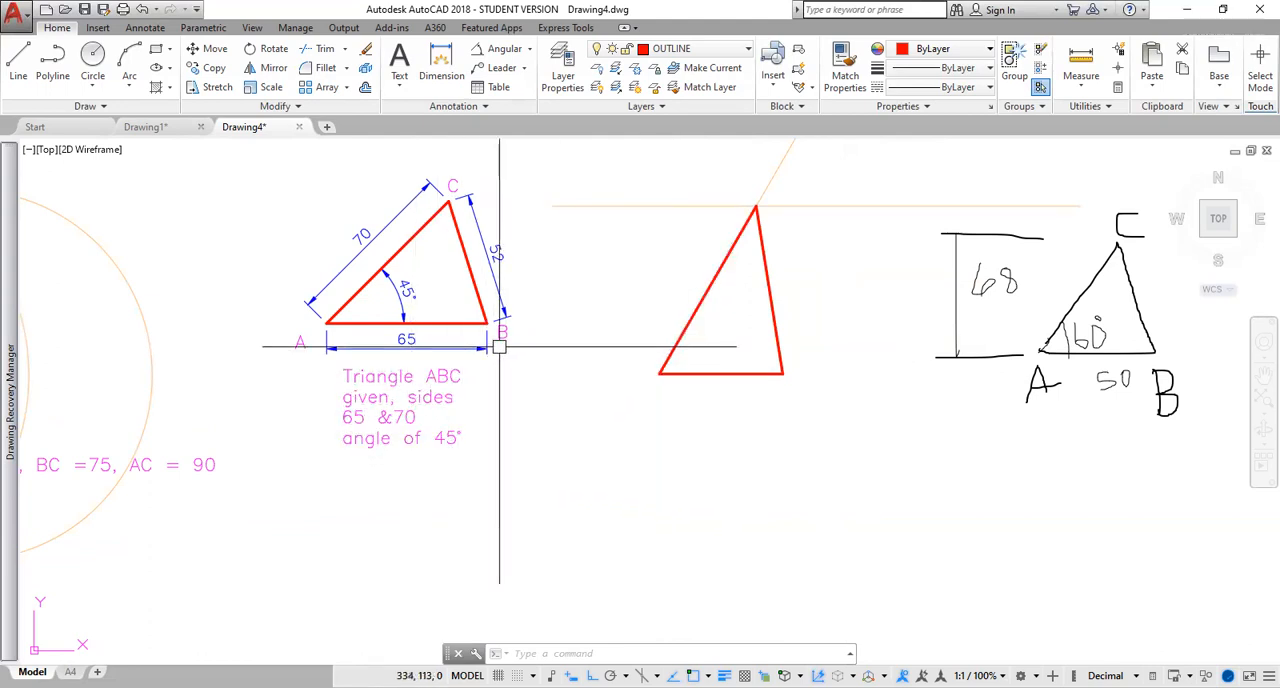
left_click(298, 343)
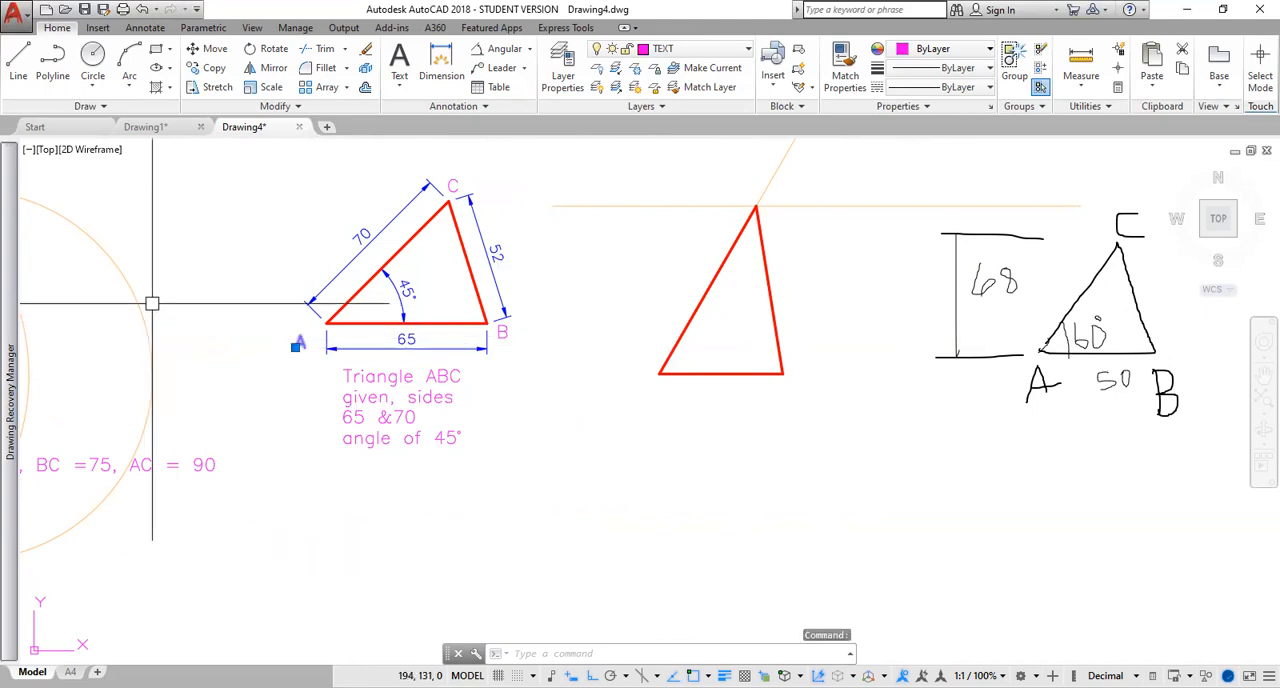
type("co")
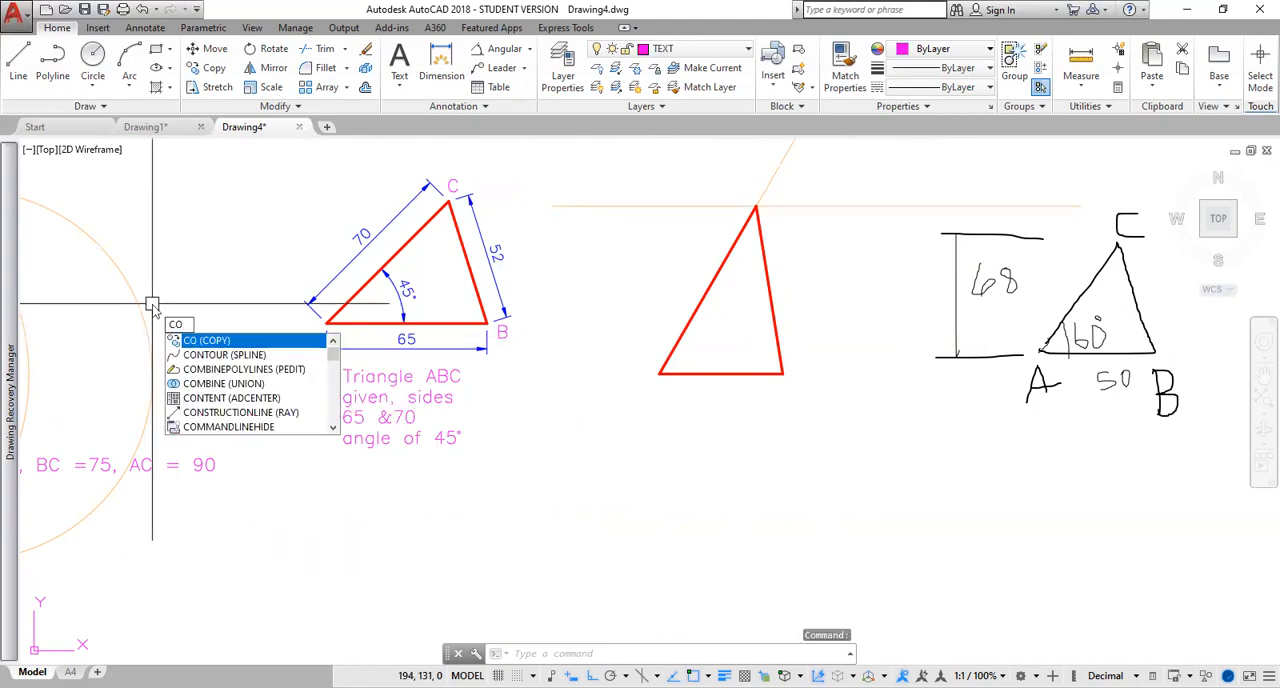
key("Return")
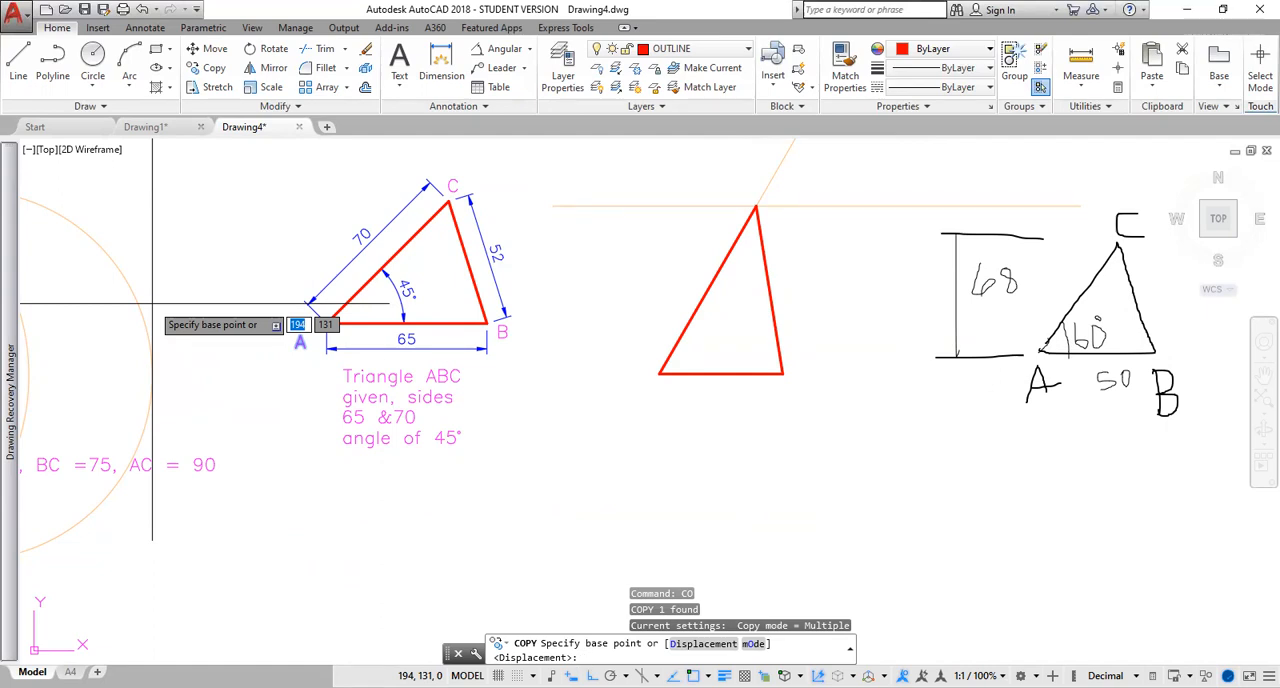
left_click(298, 356)
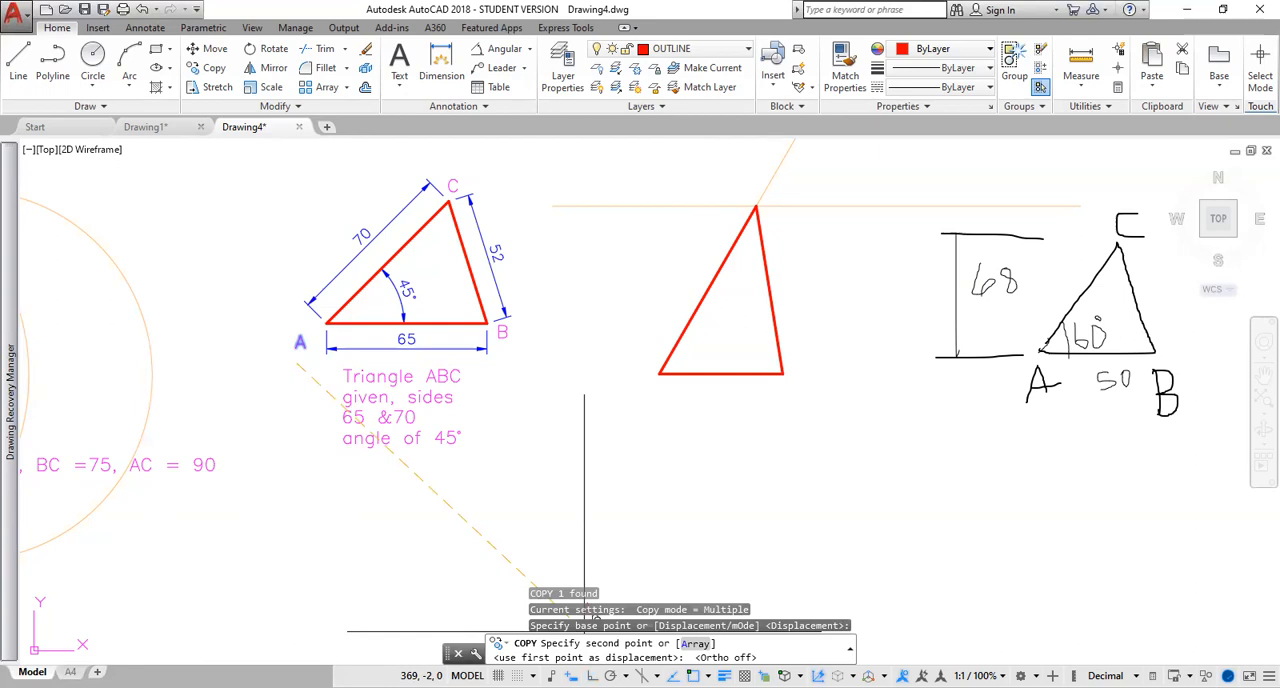
left_click(652, 404)
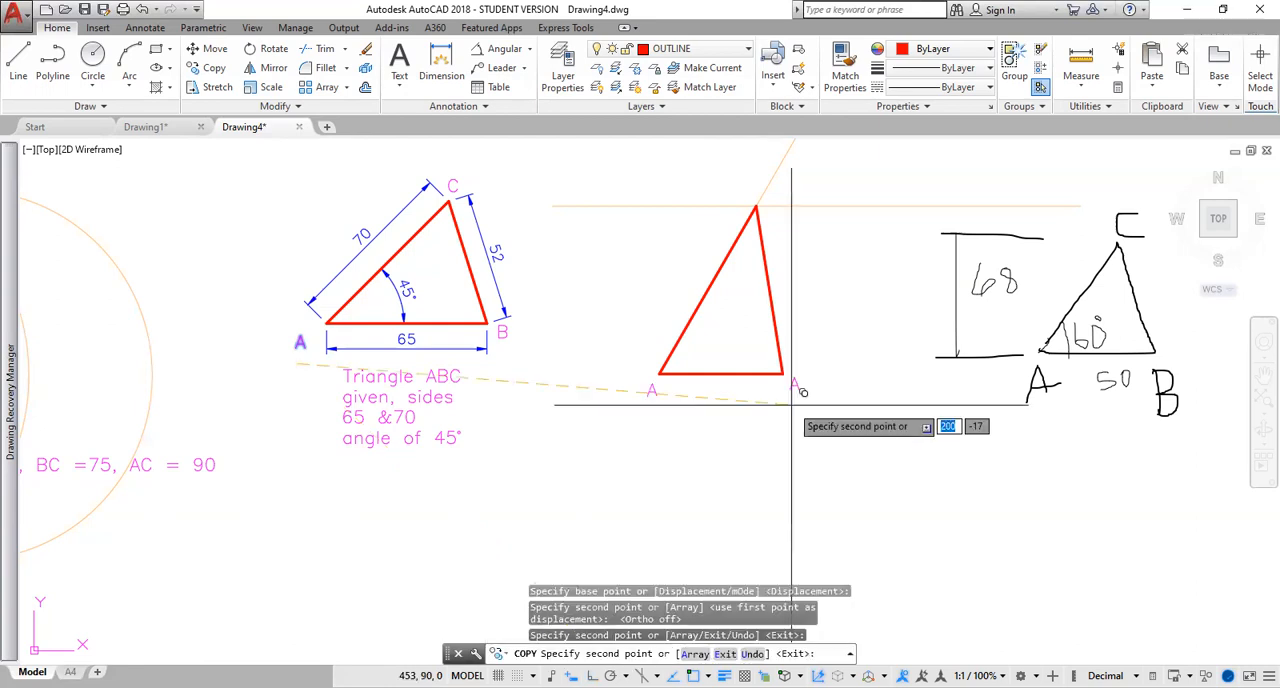
left_click(801, 392)
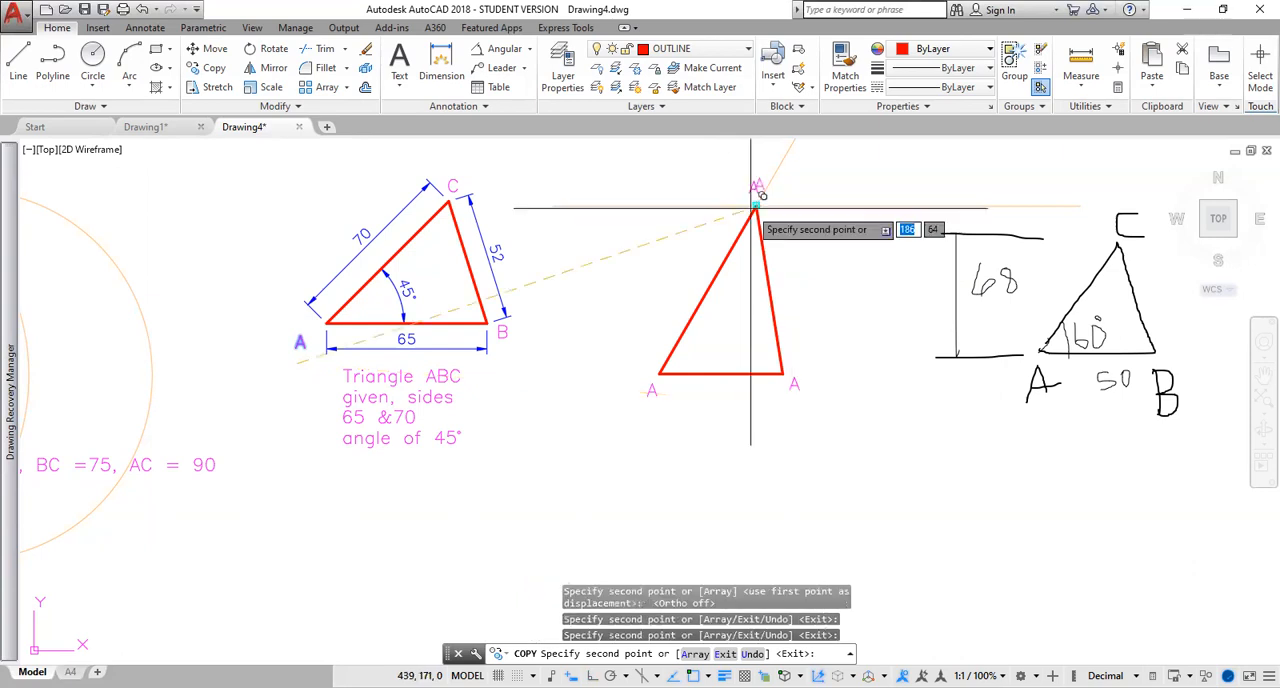
left_click(752, 207)
key("Escape")
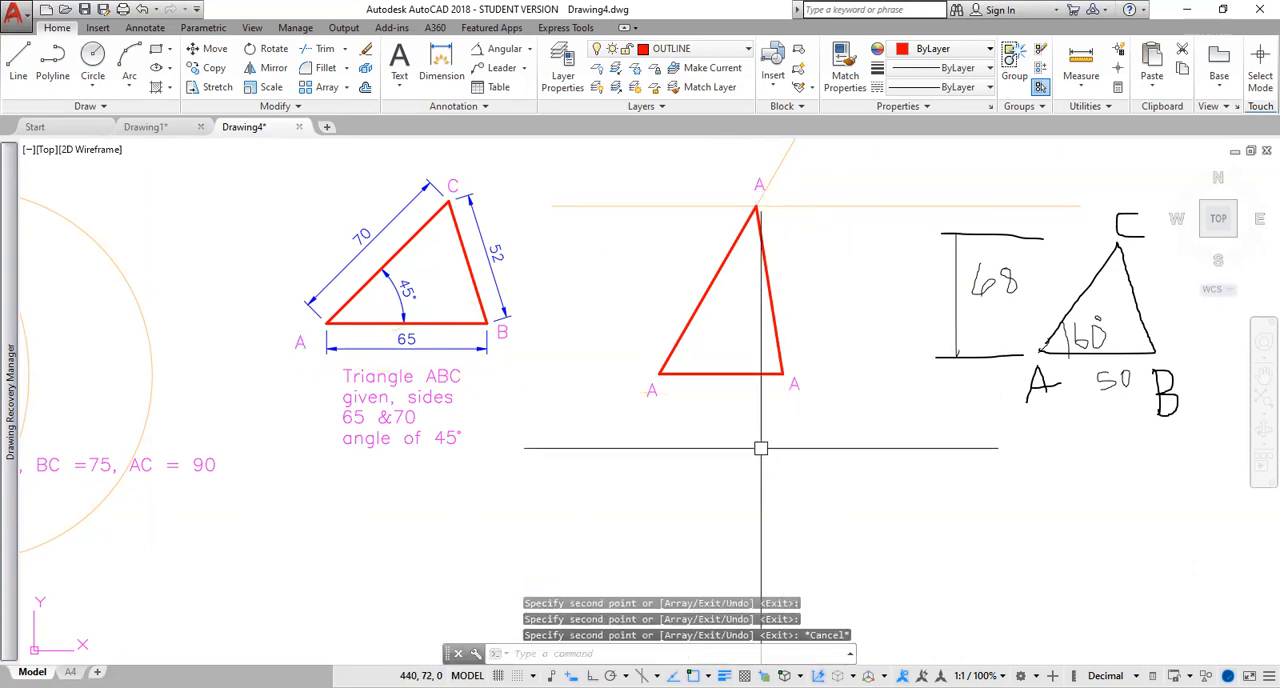
Change the label at the base's right end to B and the label at the apex to C.
left_click(794, 386)
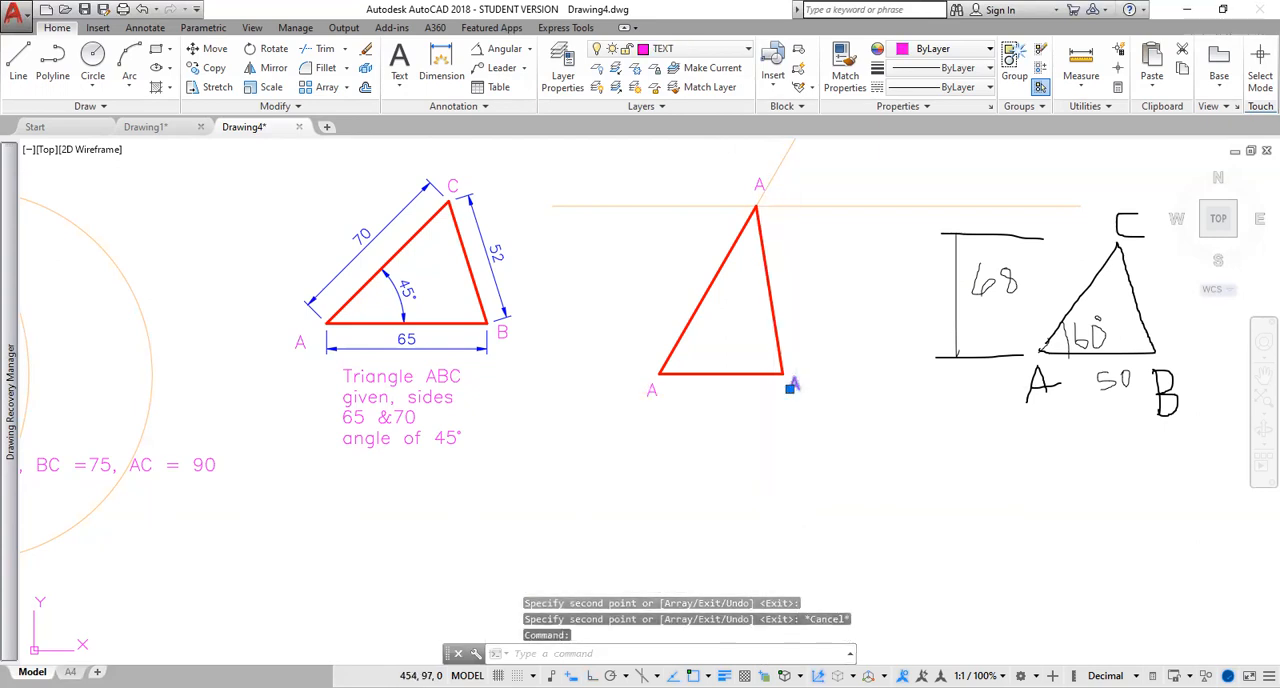
double_click(794, 387)
type("b")
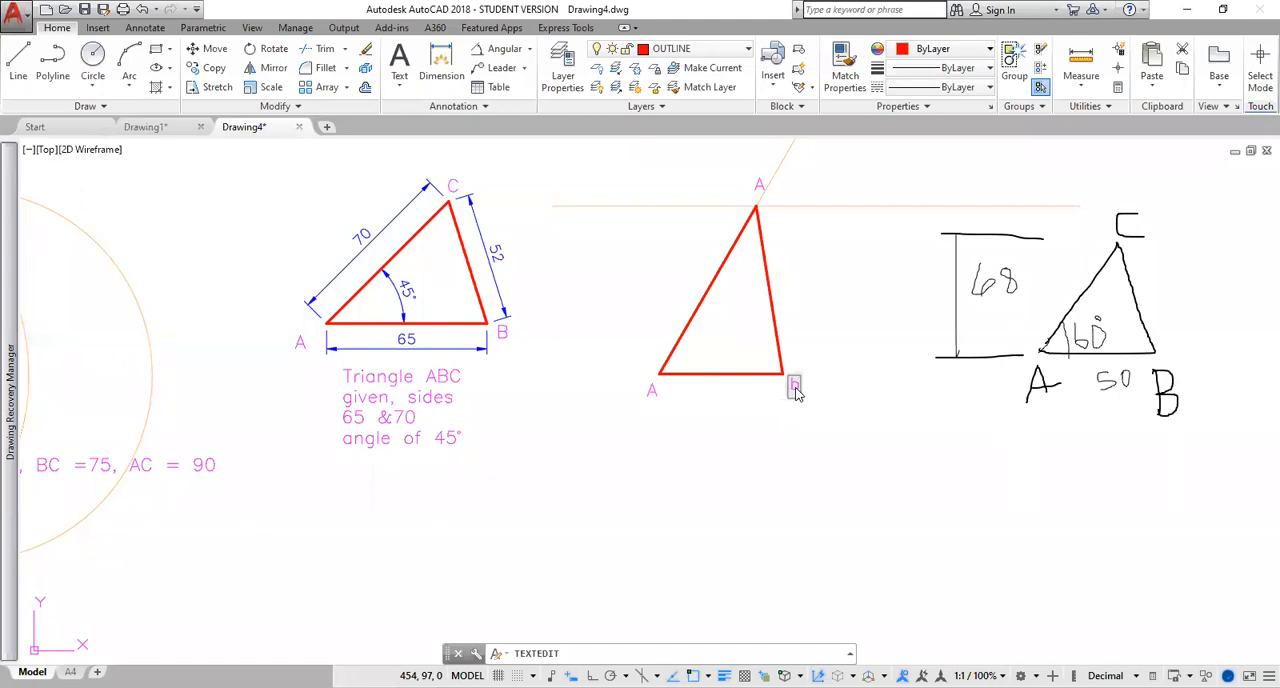
key("BackSpace")
type("B")
left_click(759, 186)
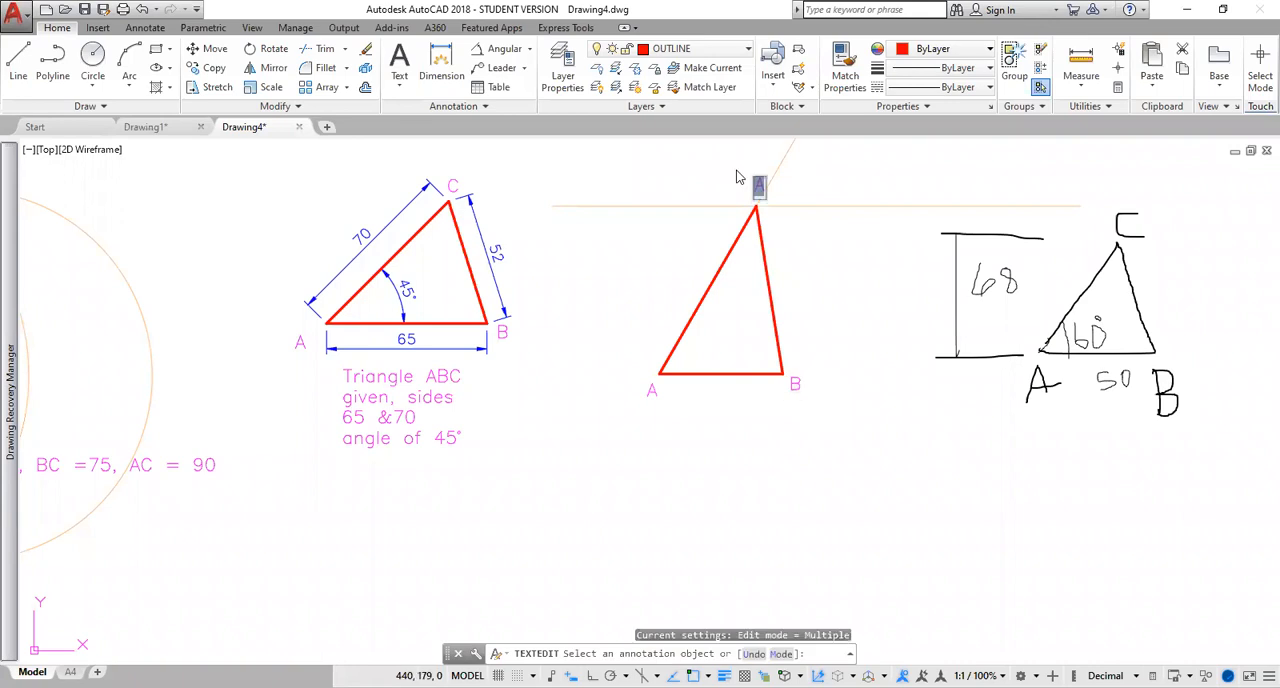
type("C")
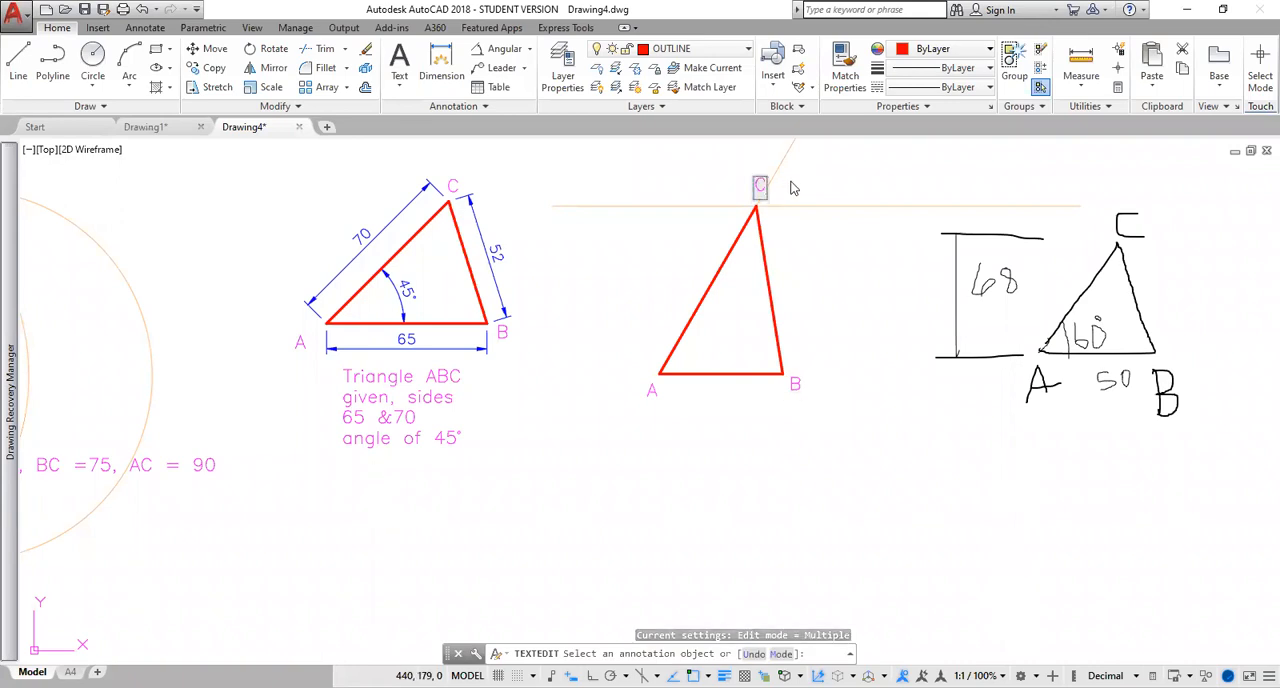
key("Return")
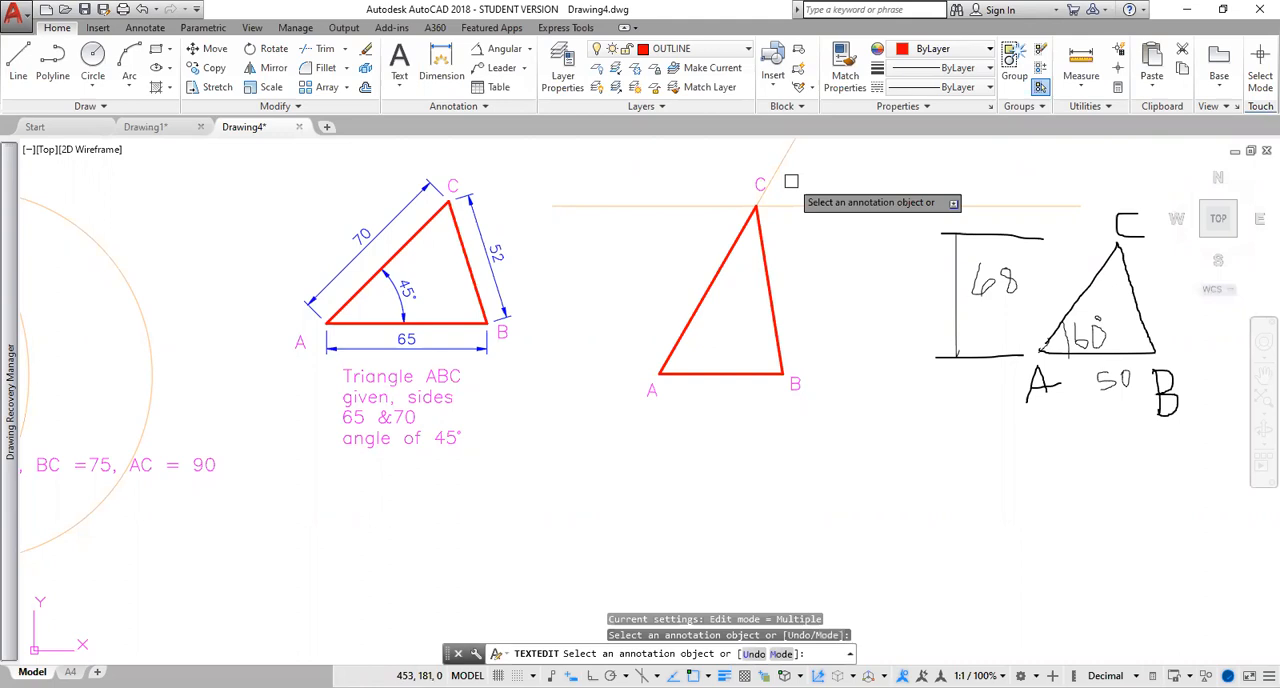
key("Escape")
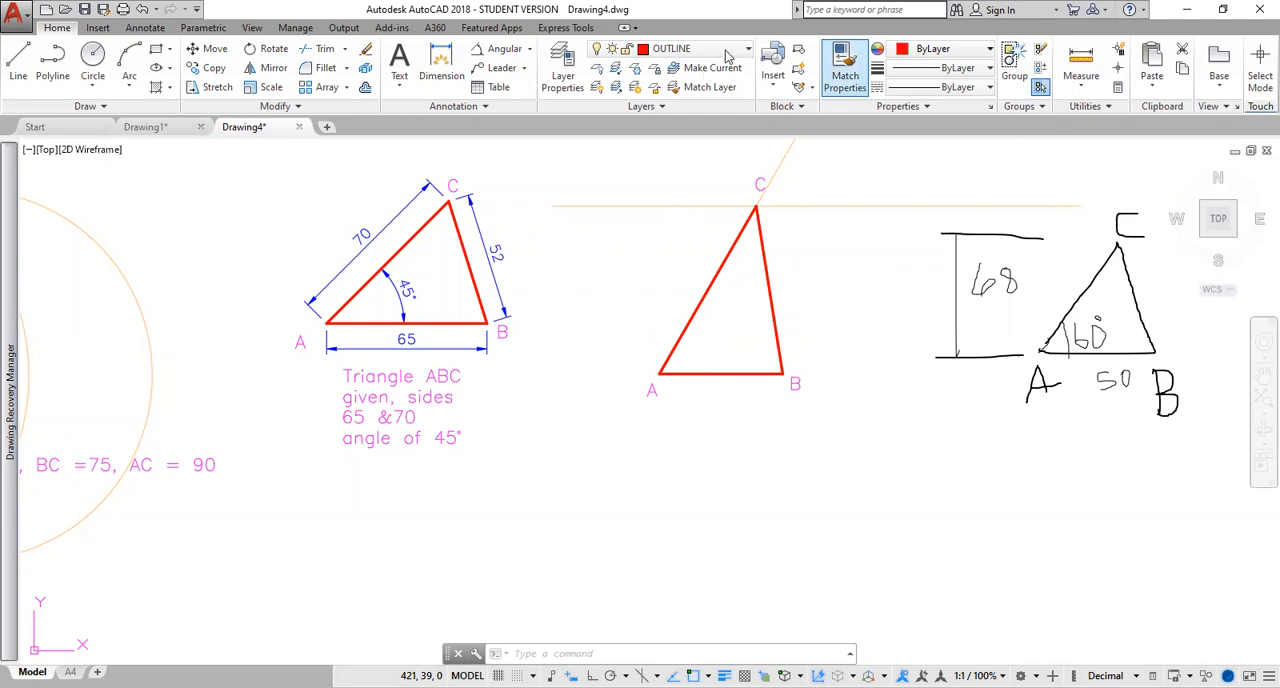
Make the DIMENS layer current and add an aligned dimension outside side BC of the new triangle.
left_click(748, 50)
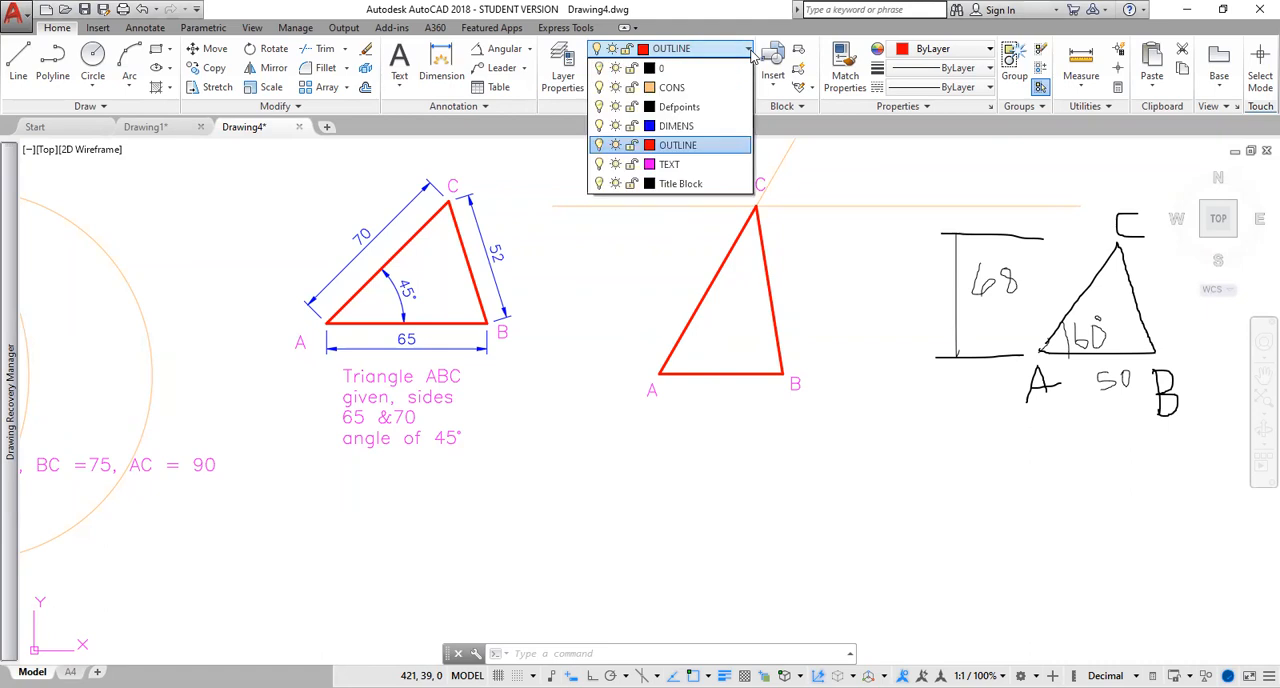
left_click(688, 127)
left_click(893, 165)
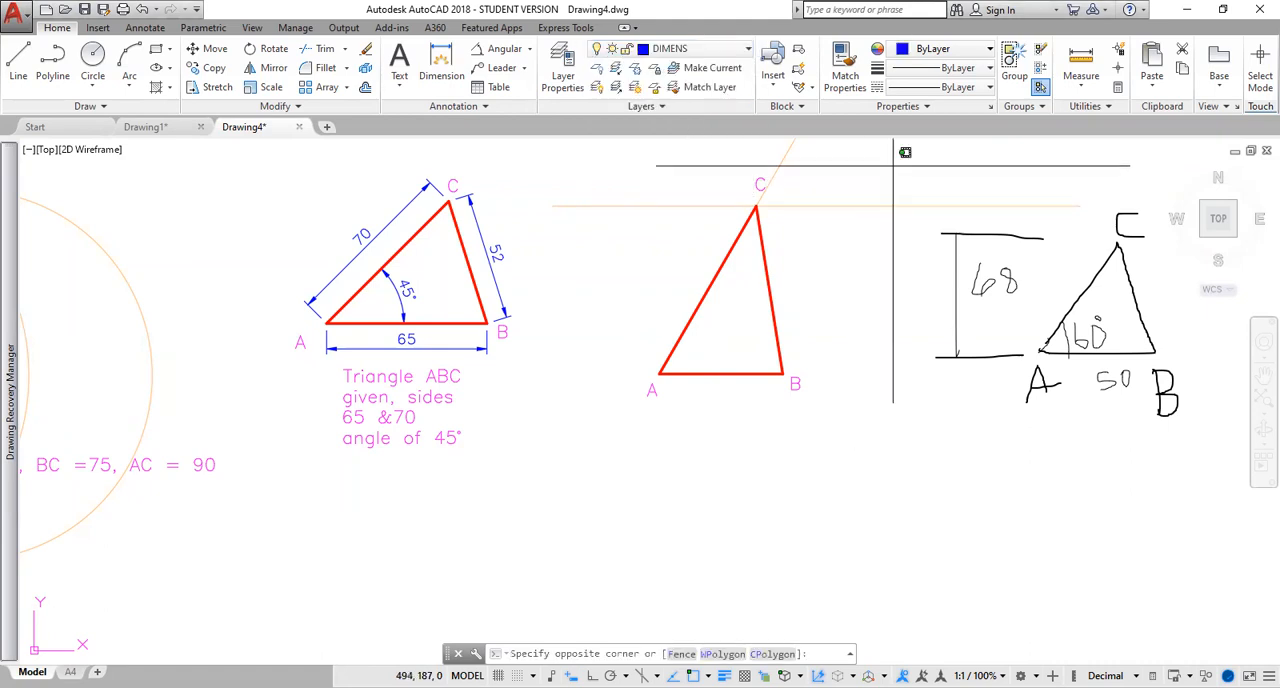
left_click(531, 50)
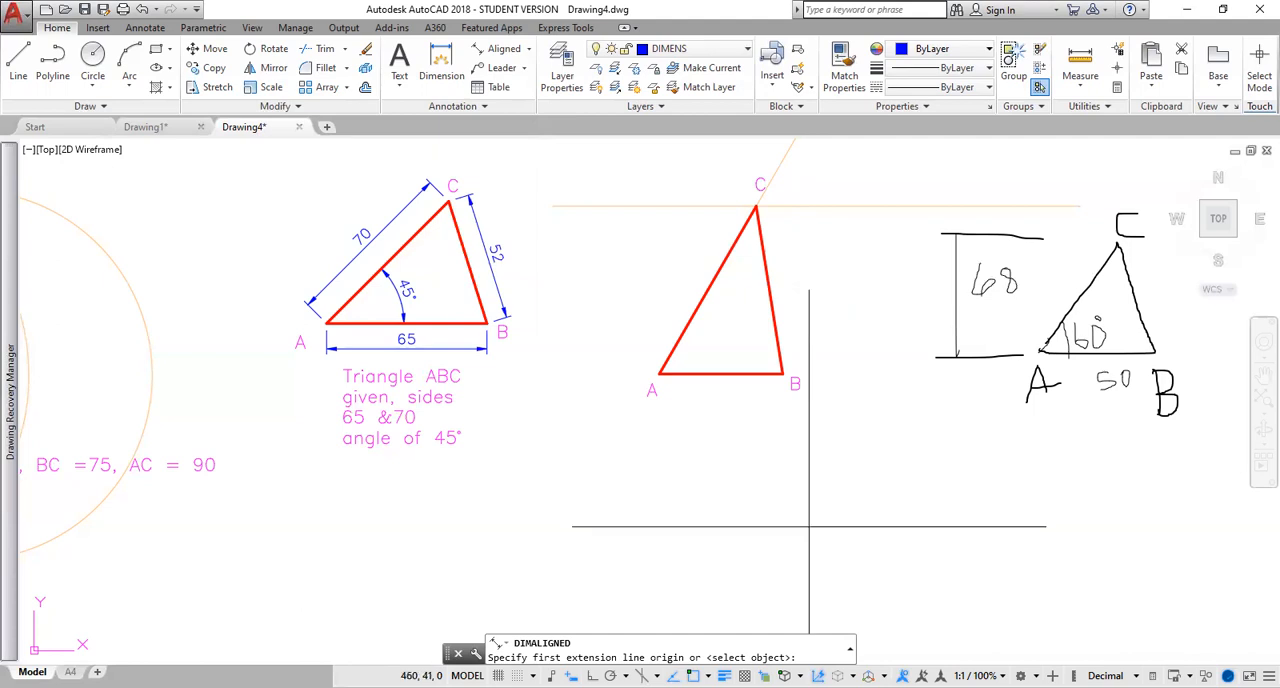
left_click(757, 206)
left_click(782, 373)
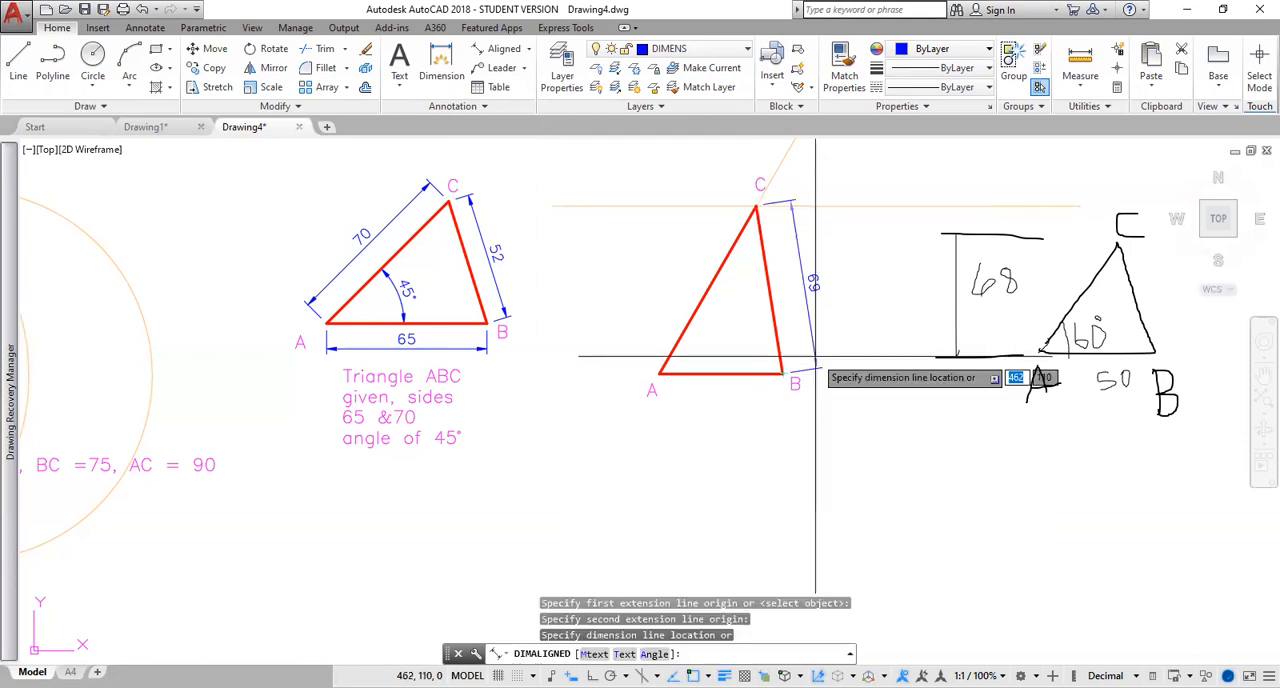
left_click(815, 356)
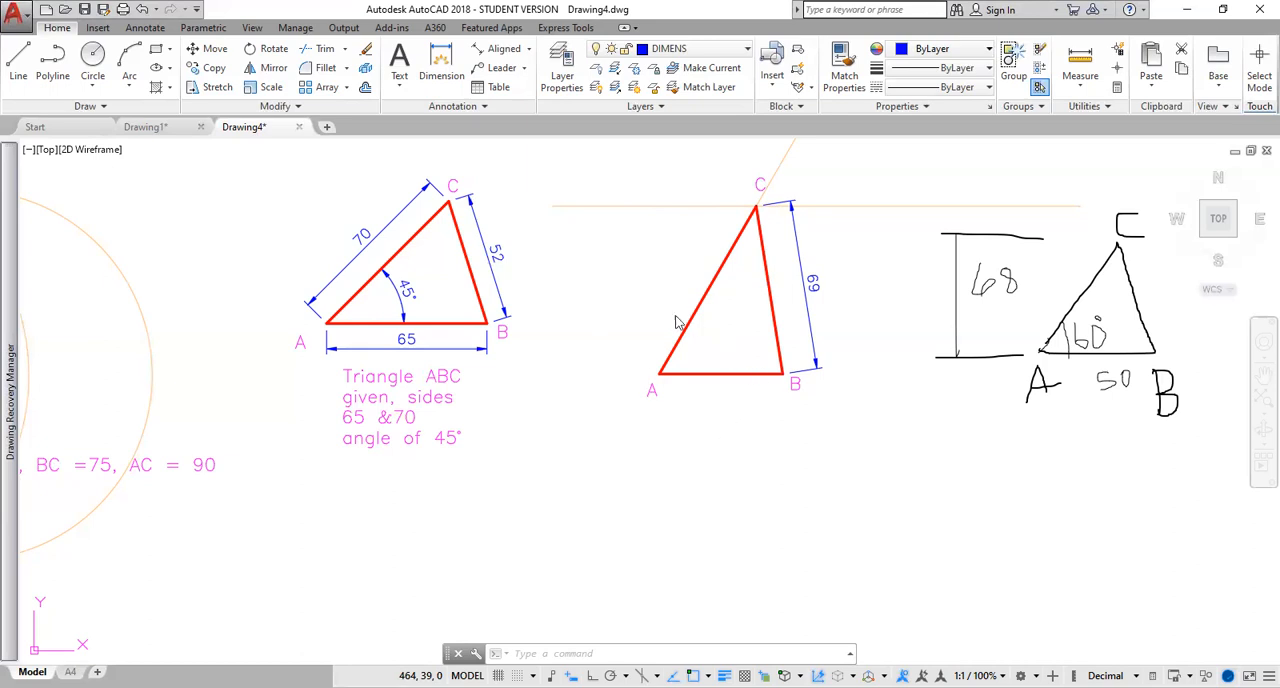
Add aligned dimensions below the base AB and outside side AC of the new triangle.
left_click(505, 50)
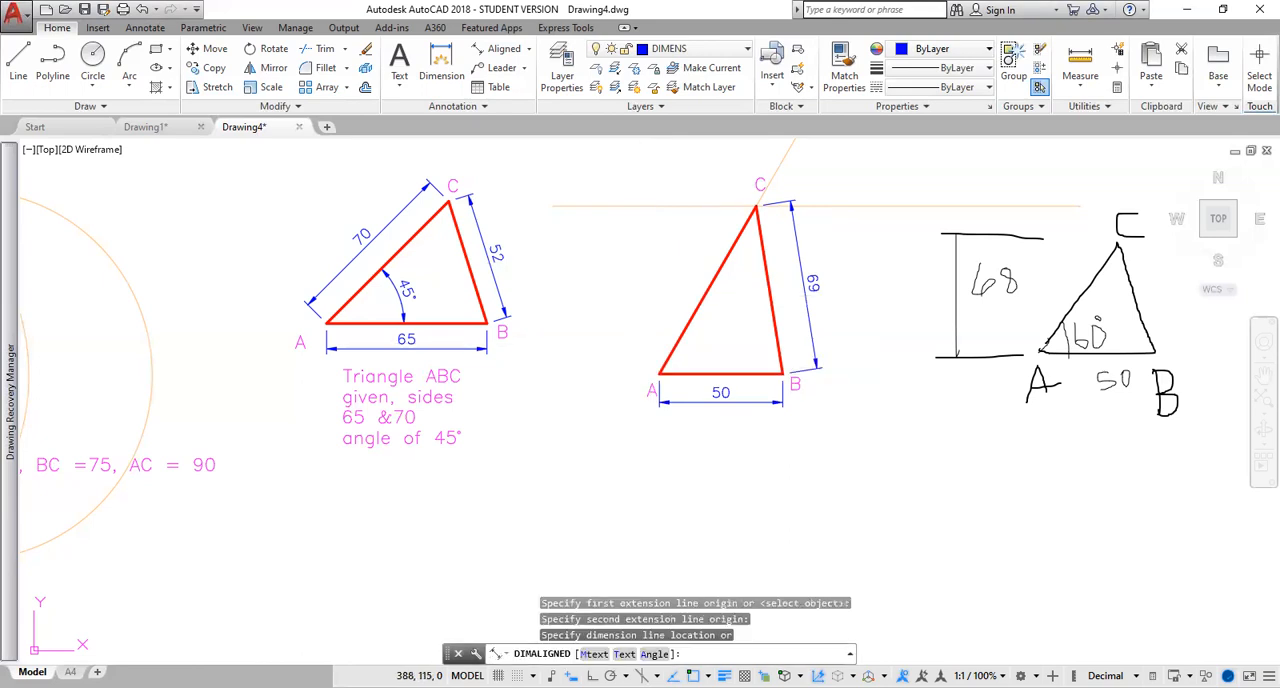
left_click(668, 282)
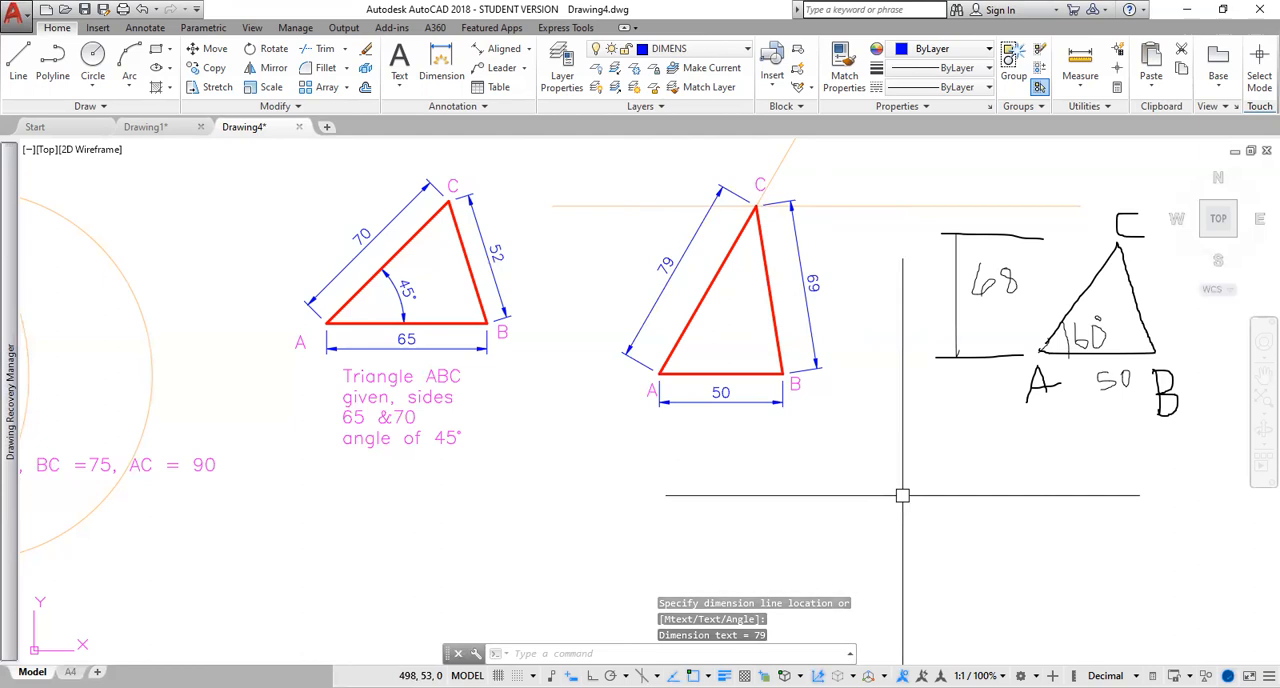
key("Escape")
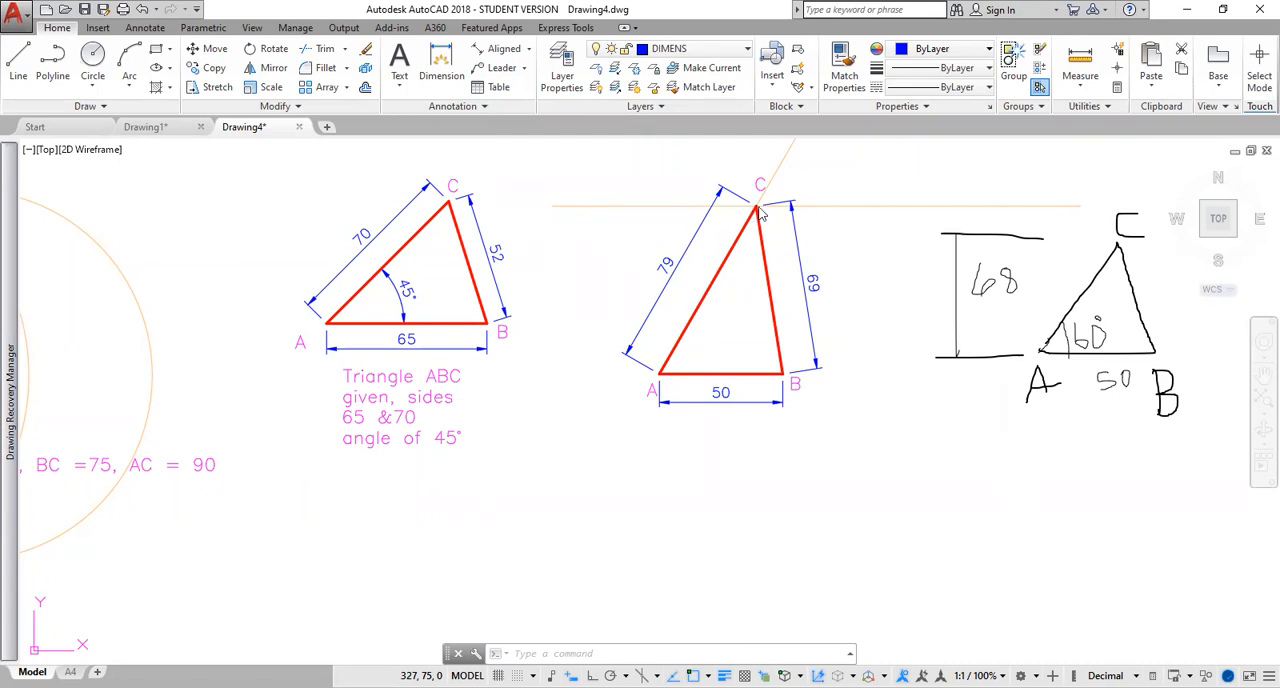
Add a vertical linear dimension from apex C down to the base, placed outside side AC.
left_click(531, 52)
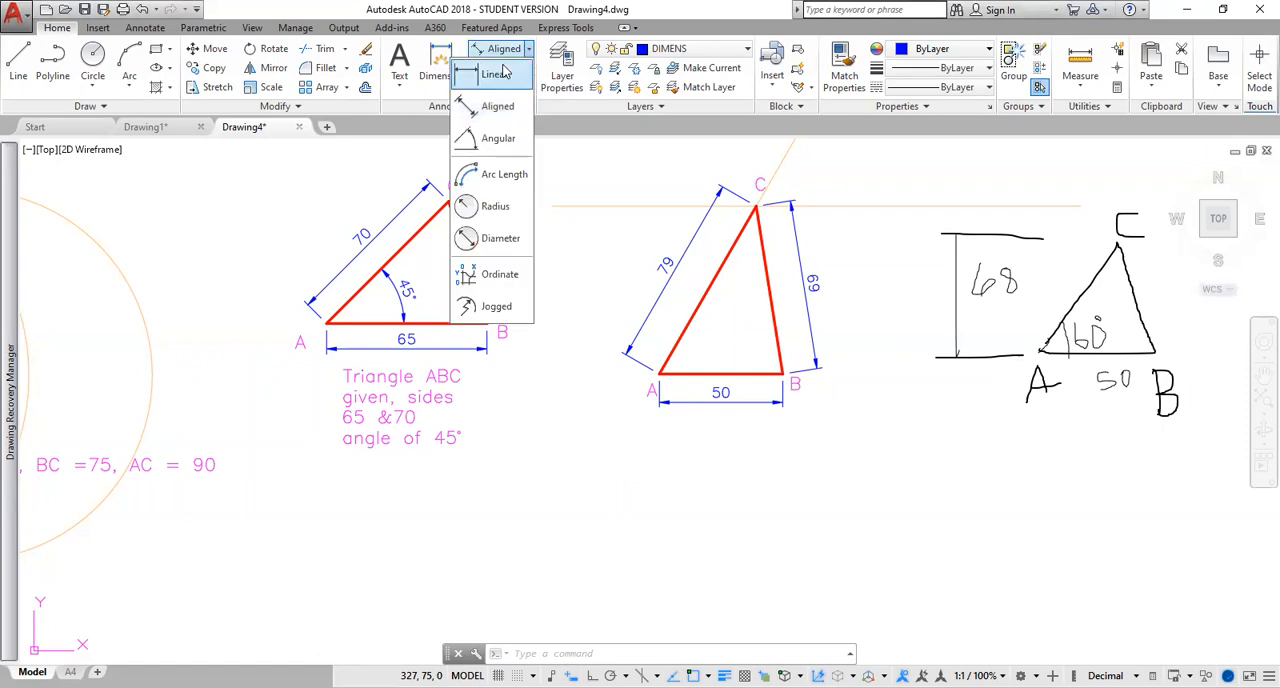
left_click(493, 76)
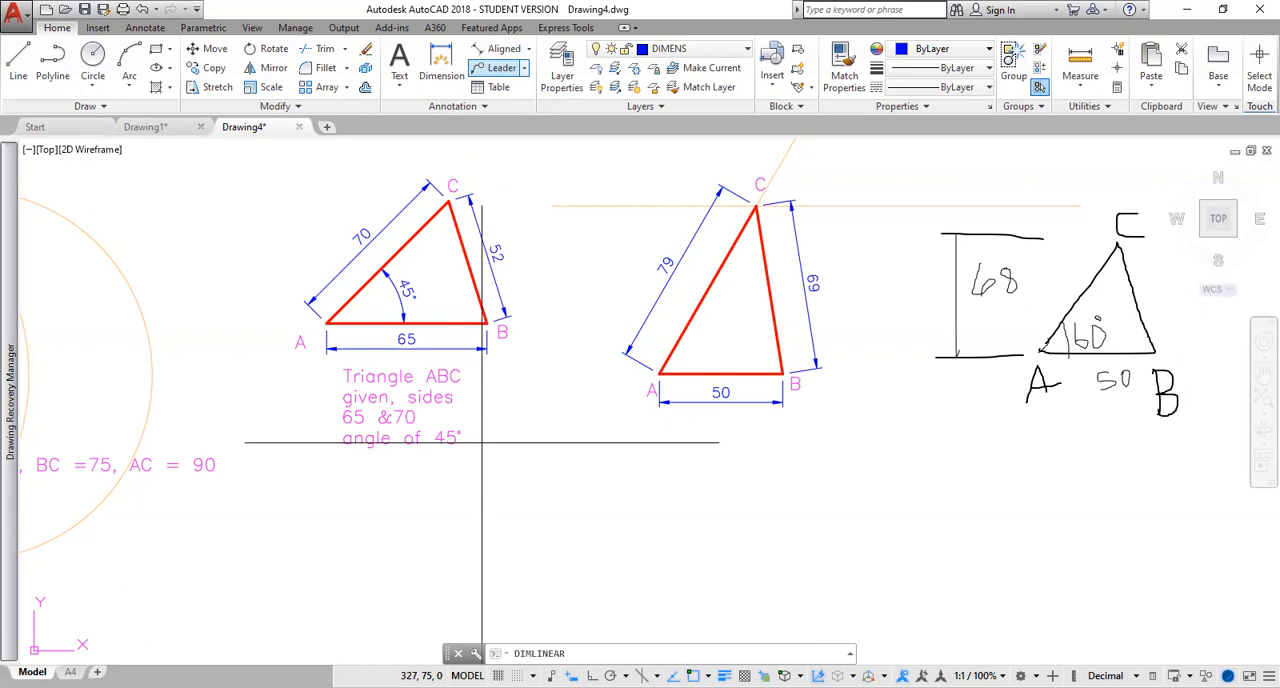
left_click(757, 206)
left_click(757, 374)
left_click(601, 350)
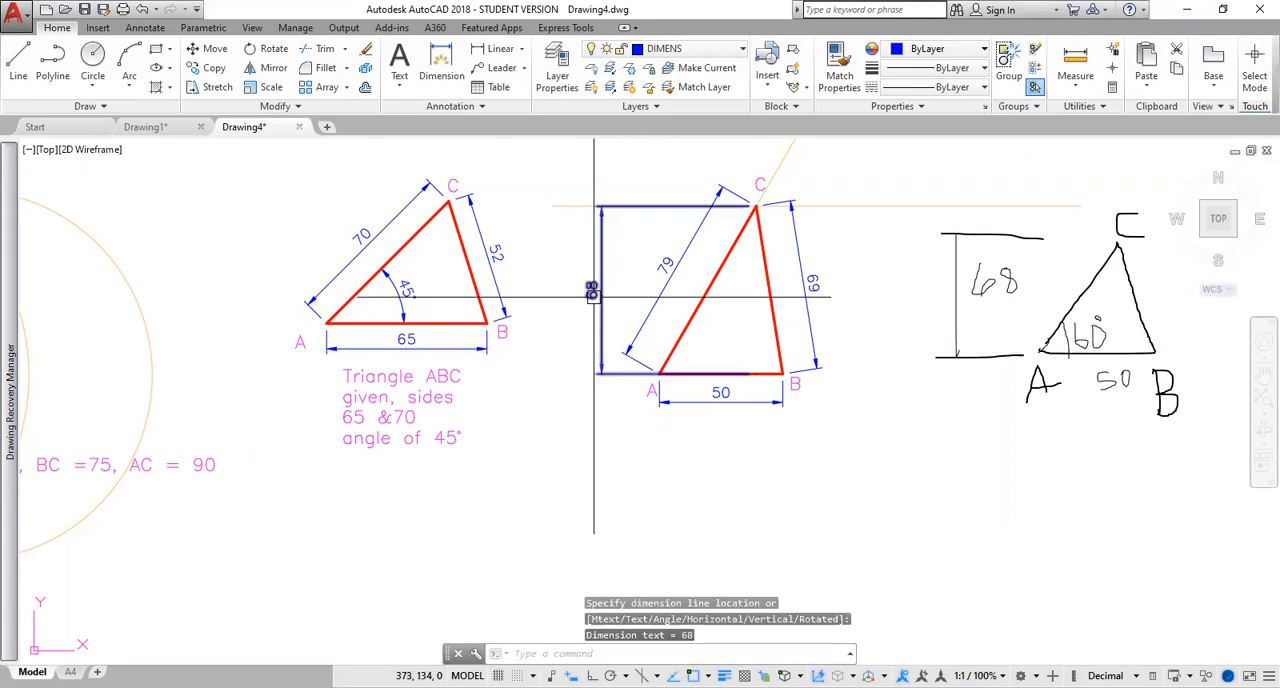
Change the text of the vertical height dimension to "ALTITUDE =68".
left_click(594, 290)
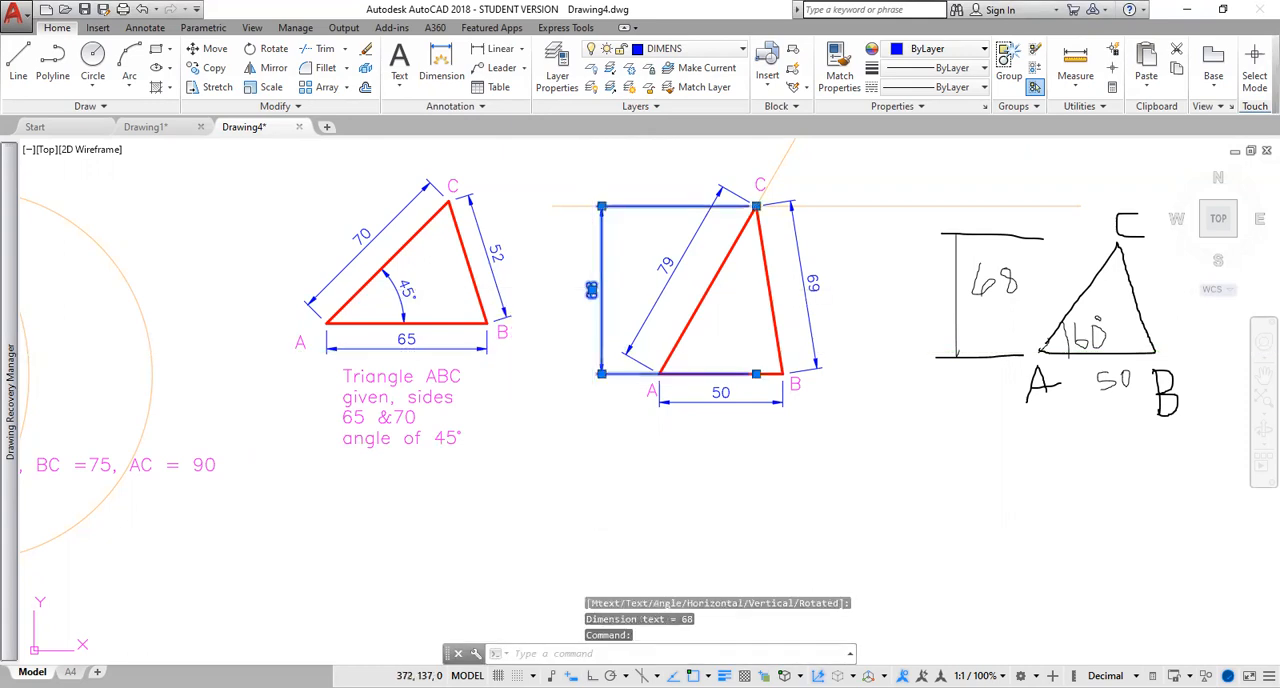
double_click(592, 290)
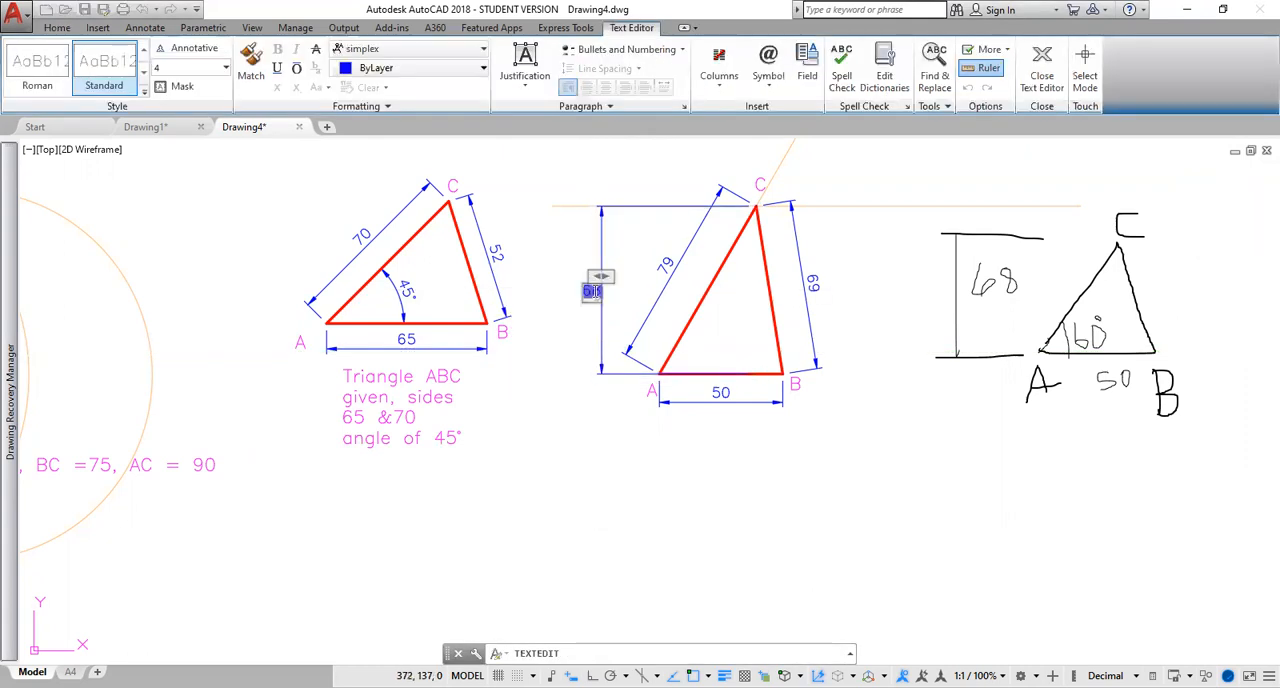
type("ALTITUDE")
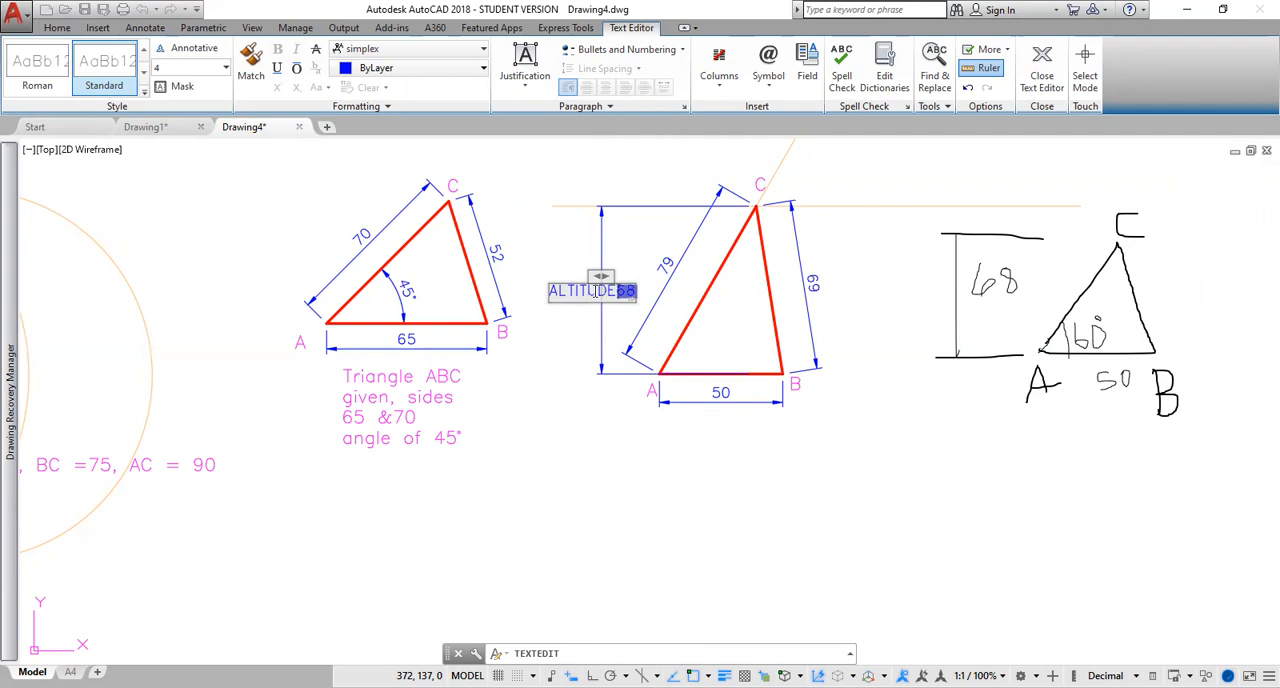
key("Delete")
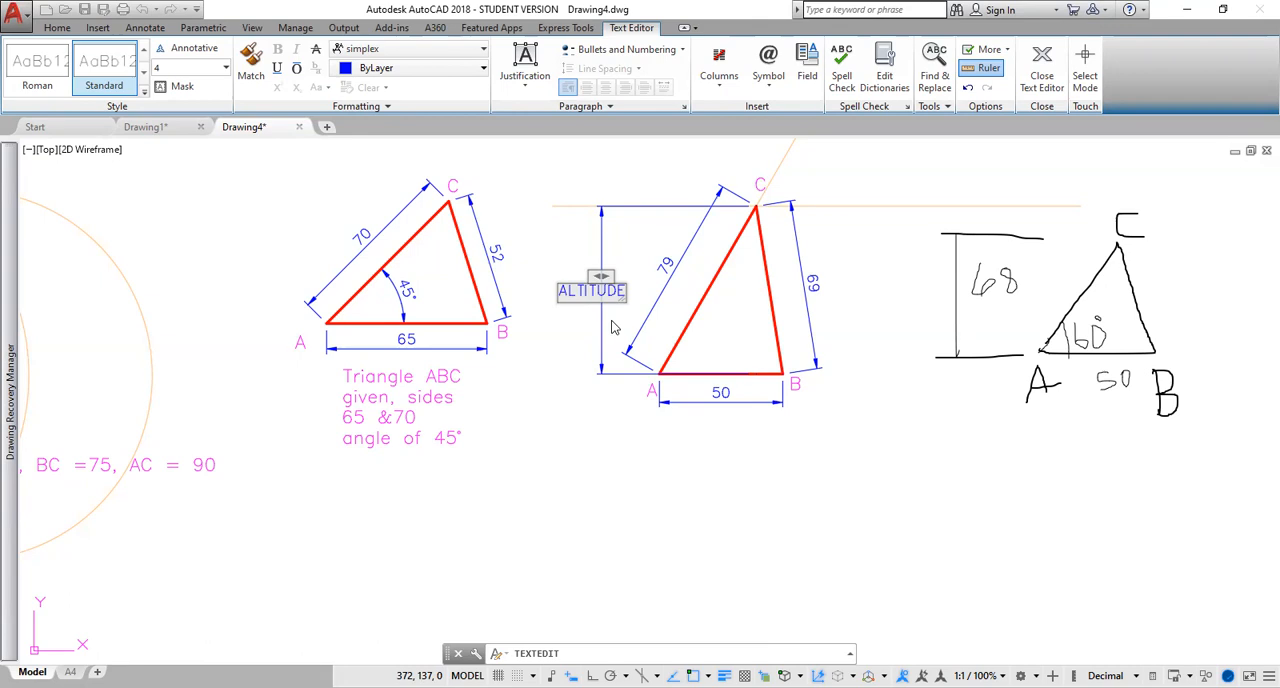
type("6")
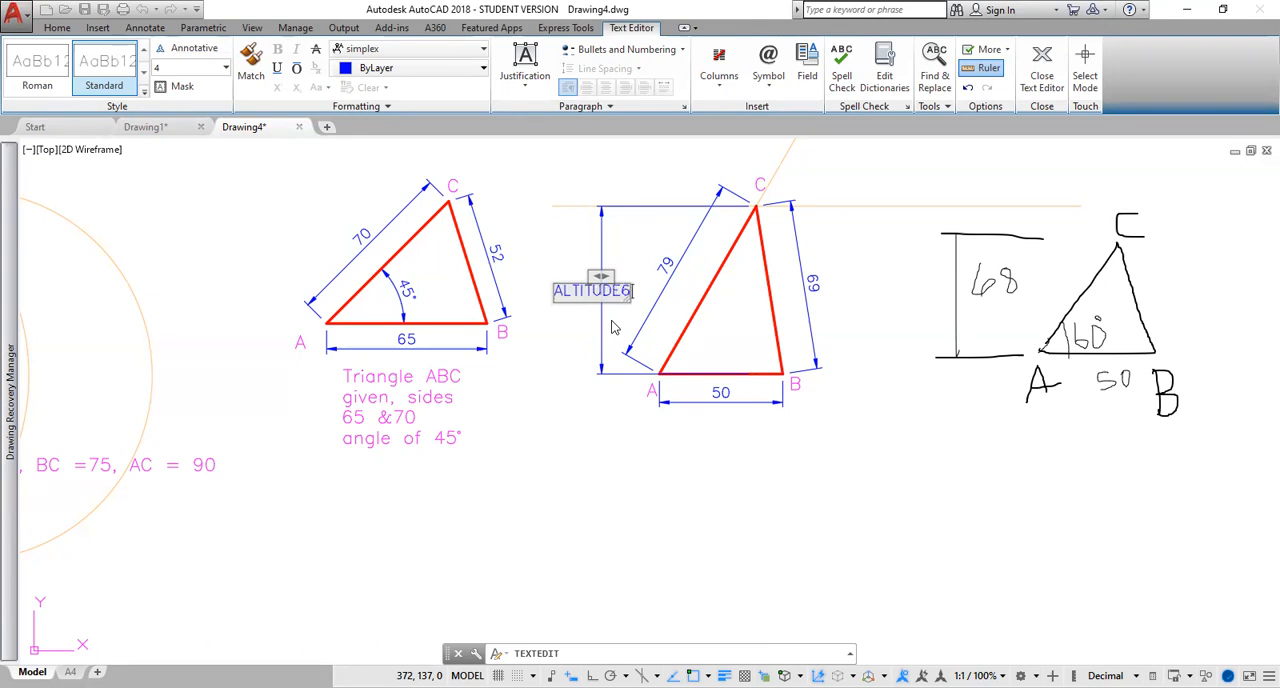
key("BackSpace")
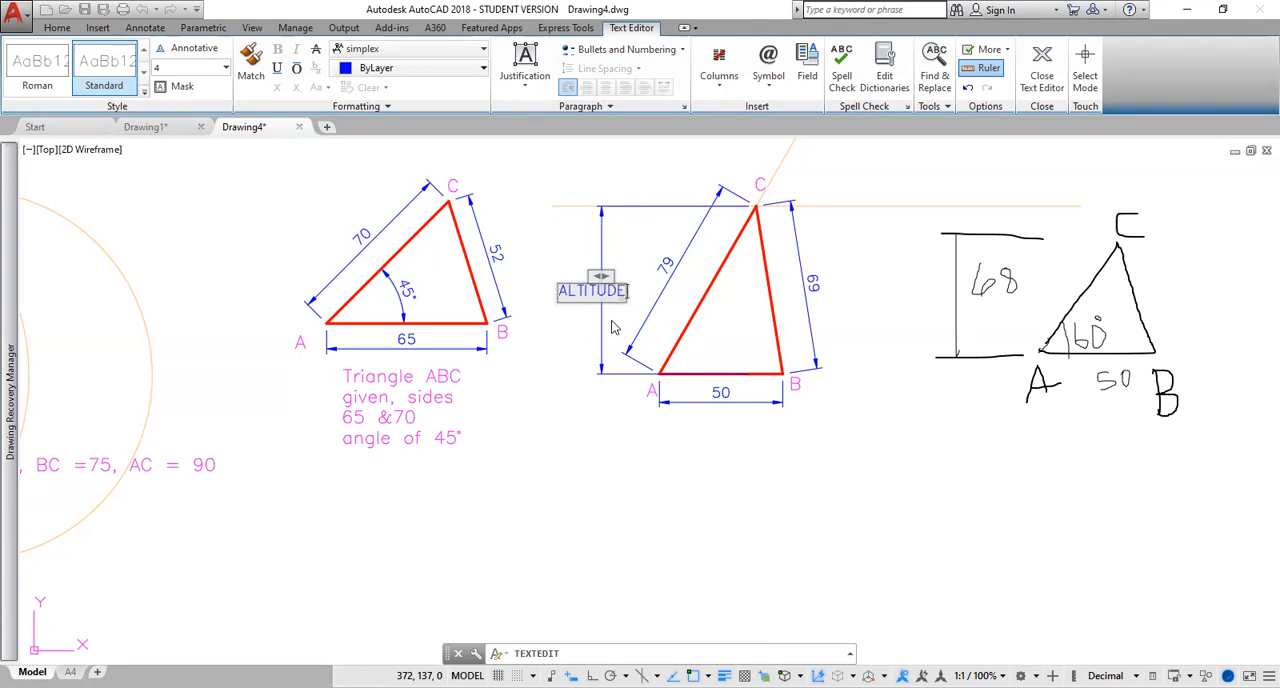
type("=68")
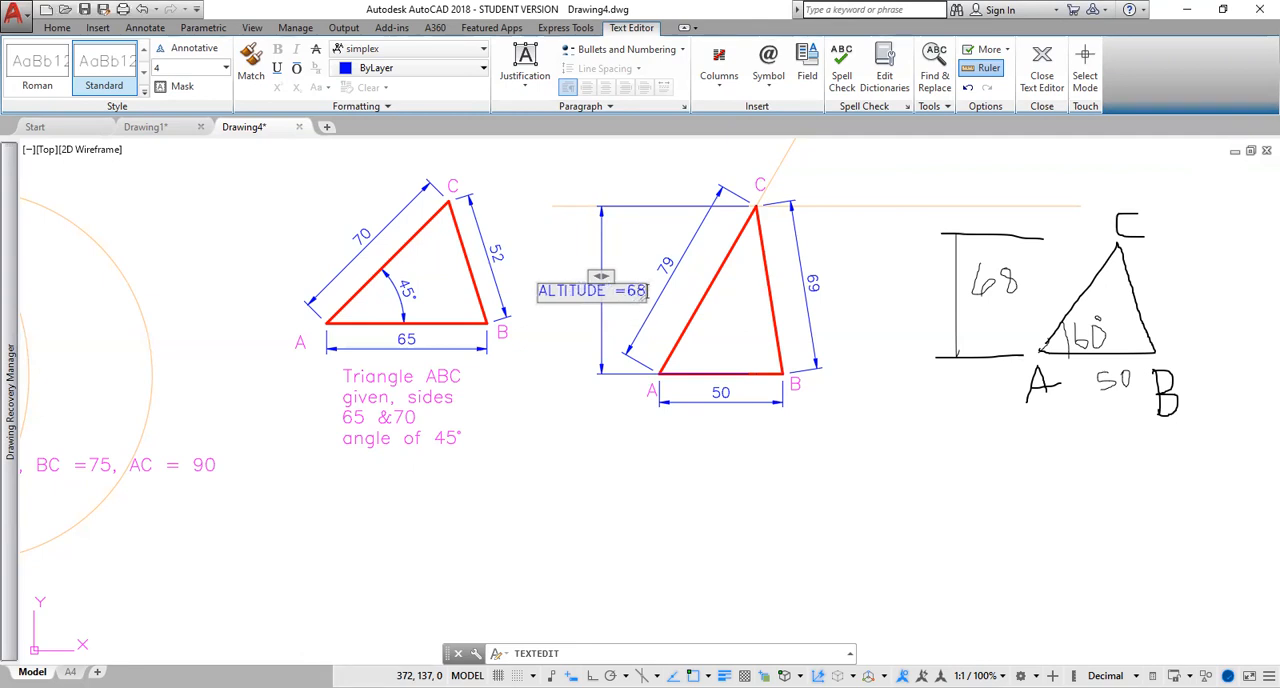
left_click(829, 469)
key("Escape")
Delete the aligned dimensions of sides AC and BC from the new triangle.
left_click(694, 235)
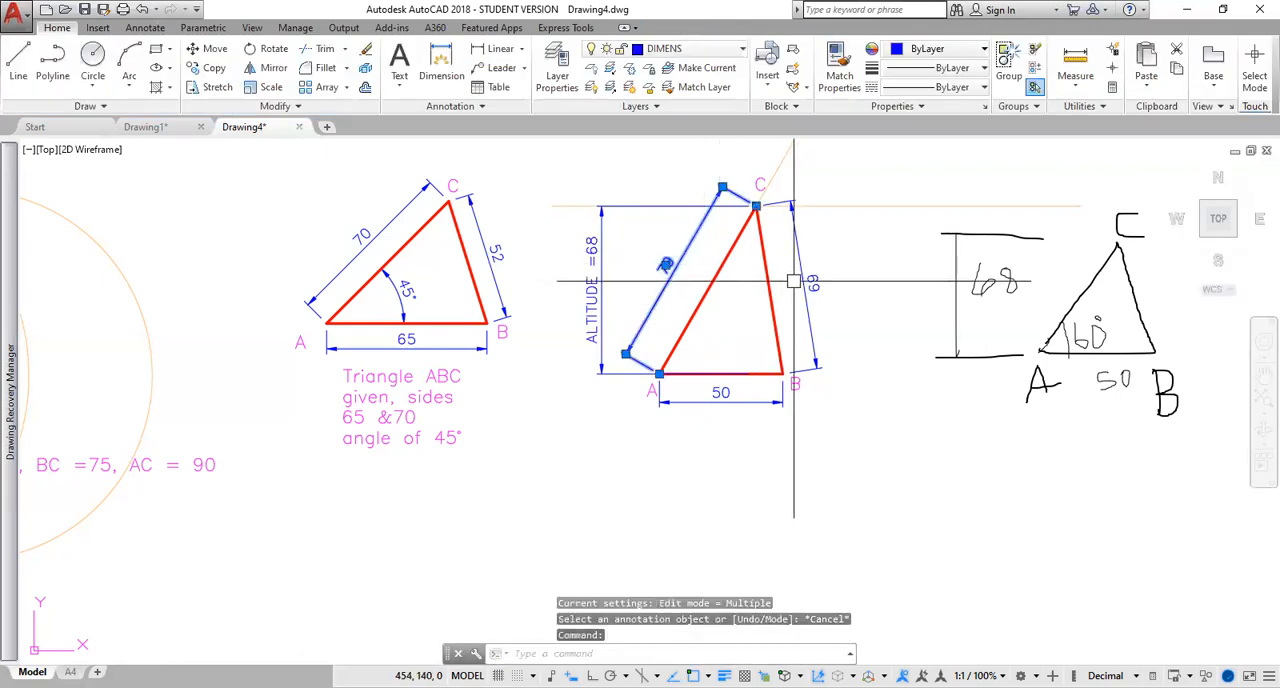
key("Delete")
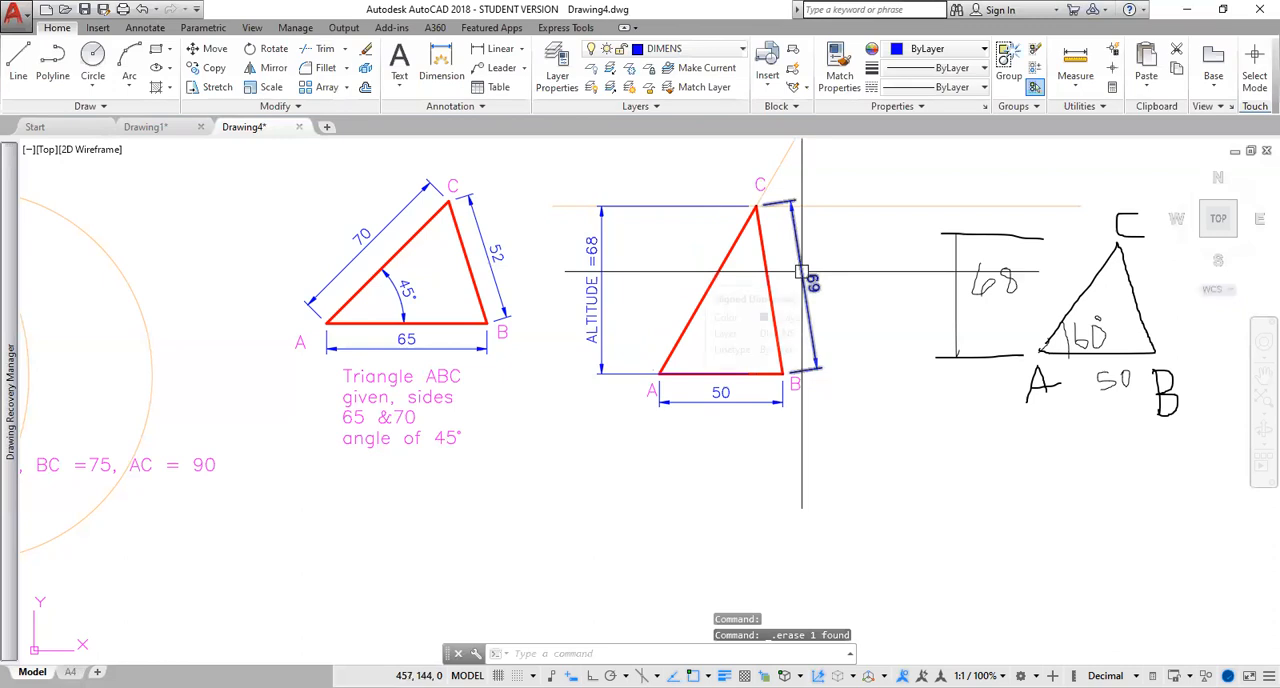
left_click(812, 283)
key("Delete")
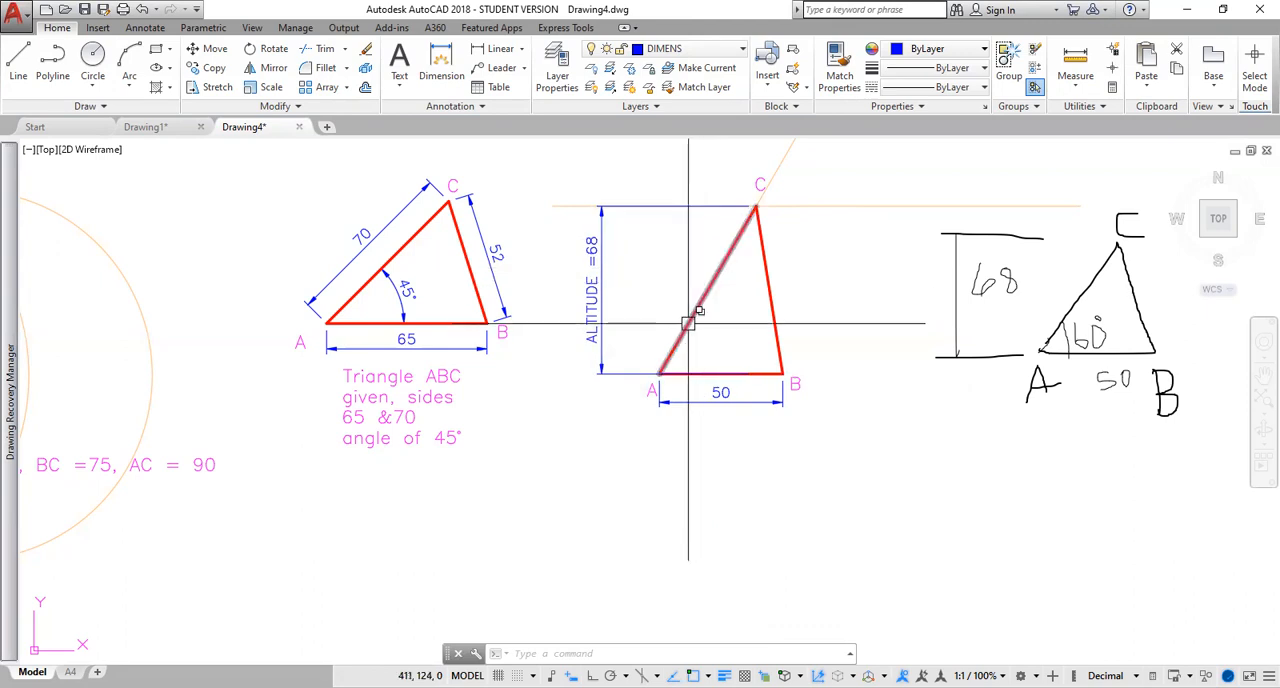
Add an angular dimension at corner A between side AC and the base AB, placed inside the triangle.
left_click(521, 49)
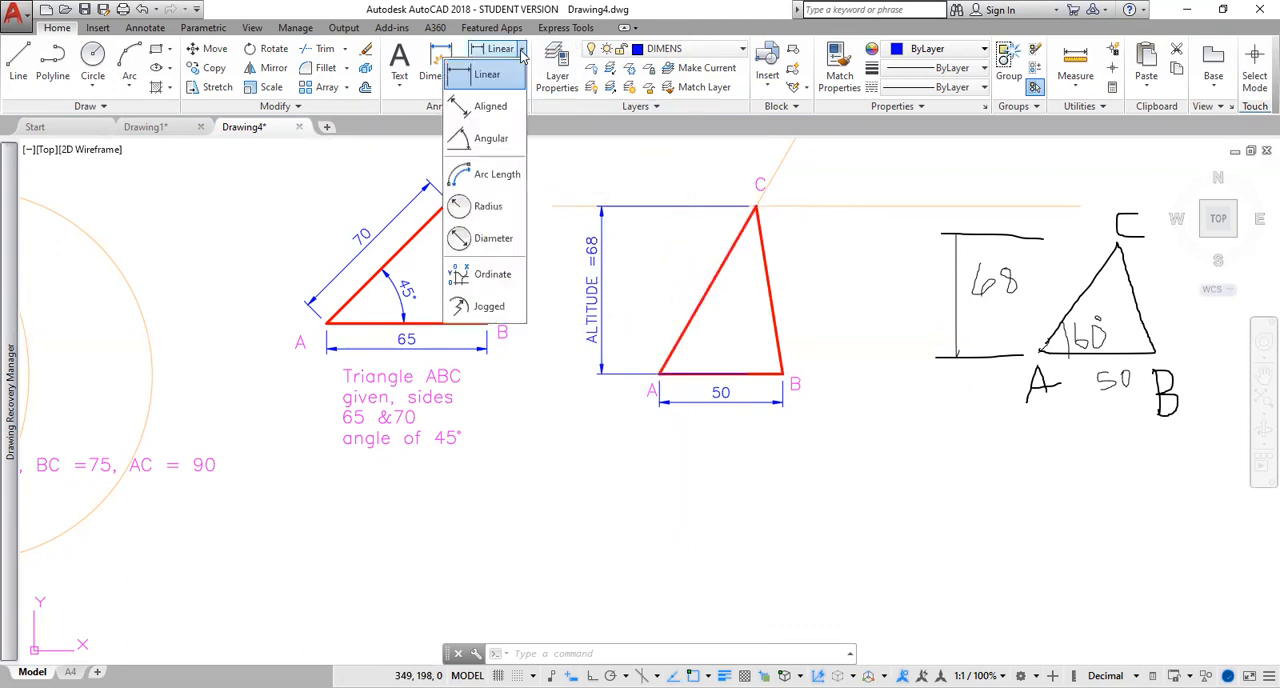
left_click(494, 146)
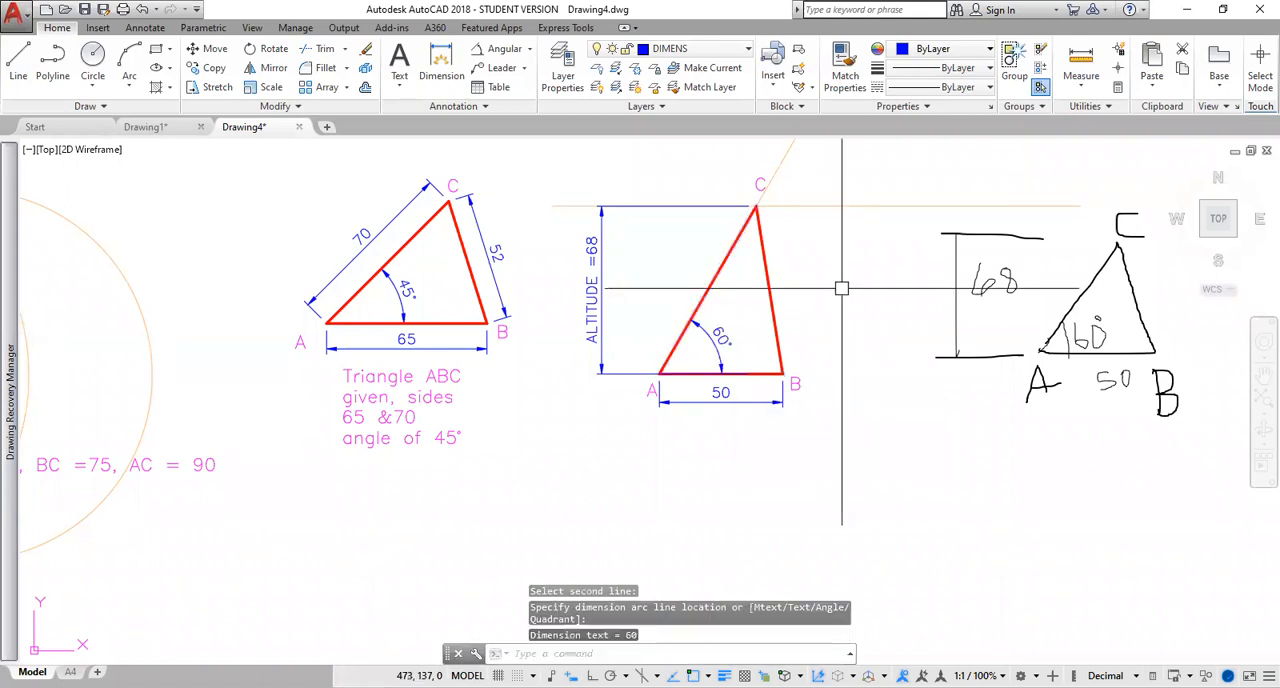
key("Escape")
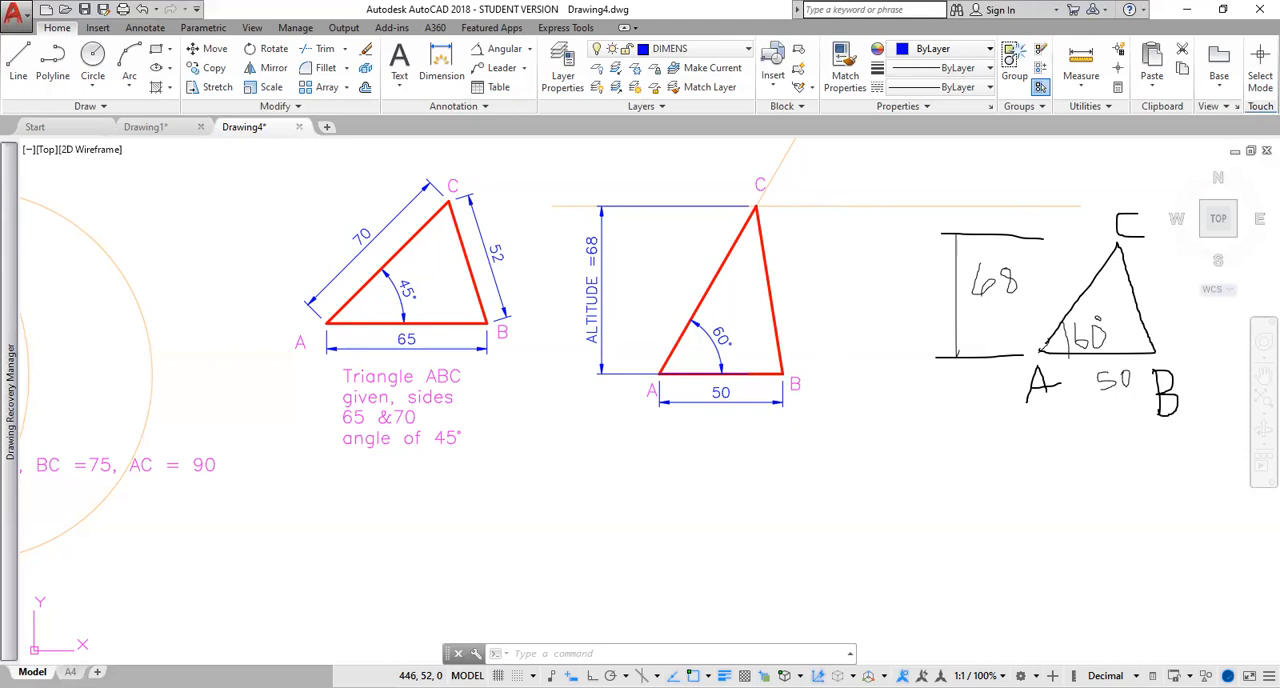
mouse_move(829, 374)
middle_mouse_down()
mouse_move(906, 389)
mouse_move(877, 374)
mouse_move(988, 363)
mouse_move(942, 378)
mouse_move(938, 356)
middle_mouse_up()
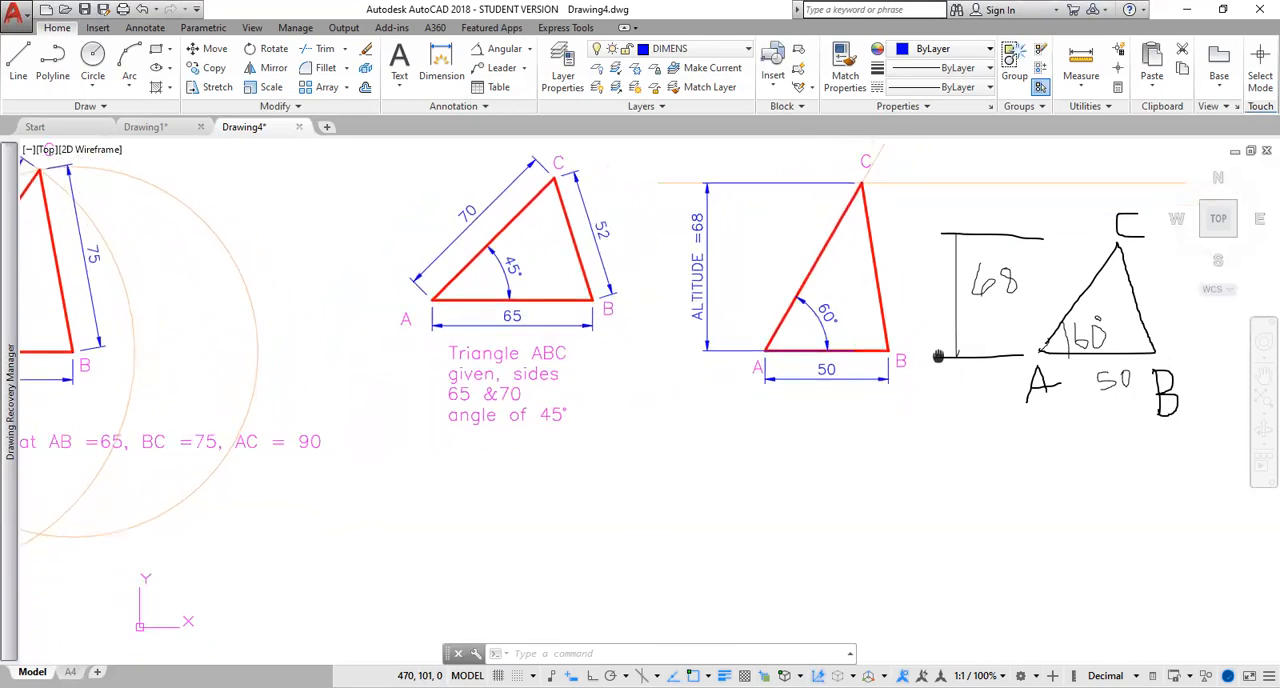